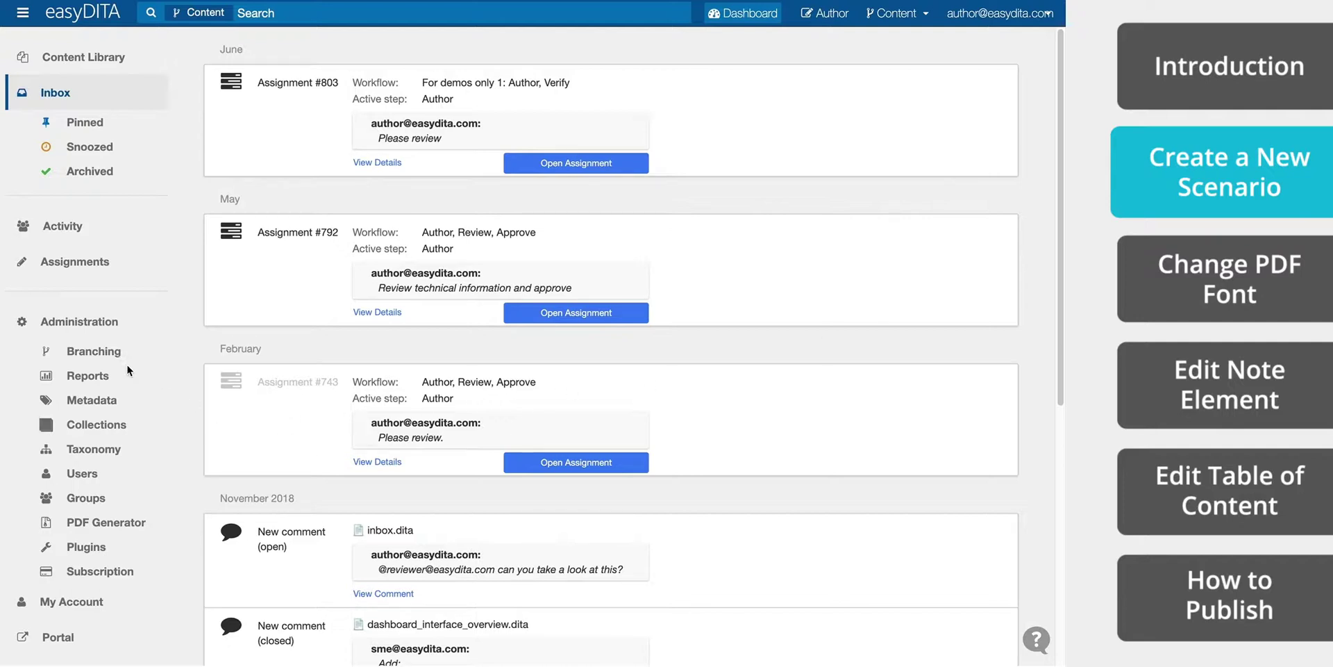
Start a new PDF Generator scenario named "Default Scenario Test" based on the Default template
{"action": "left_click", "coordinate": [116, 528]}
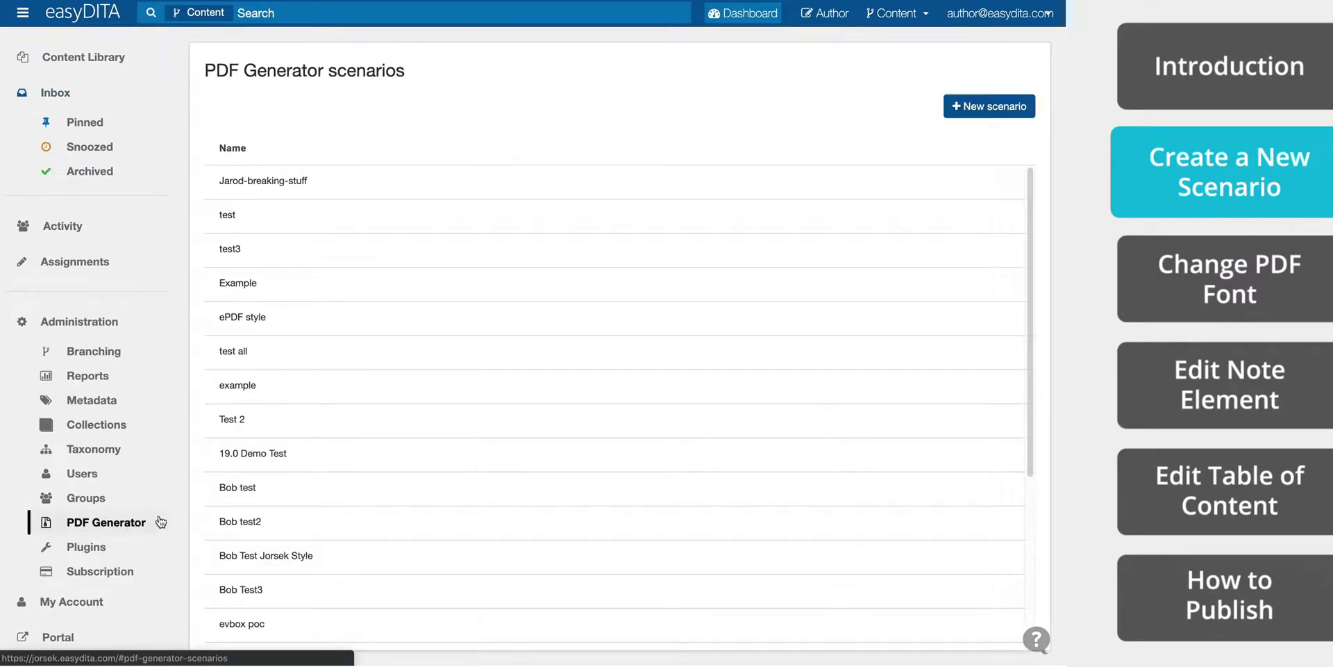
{"action": "left_click", "coordinate": [981, 105]}
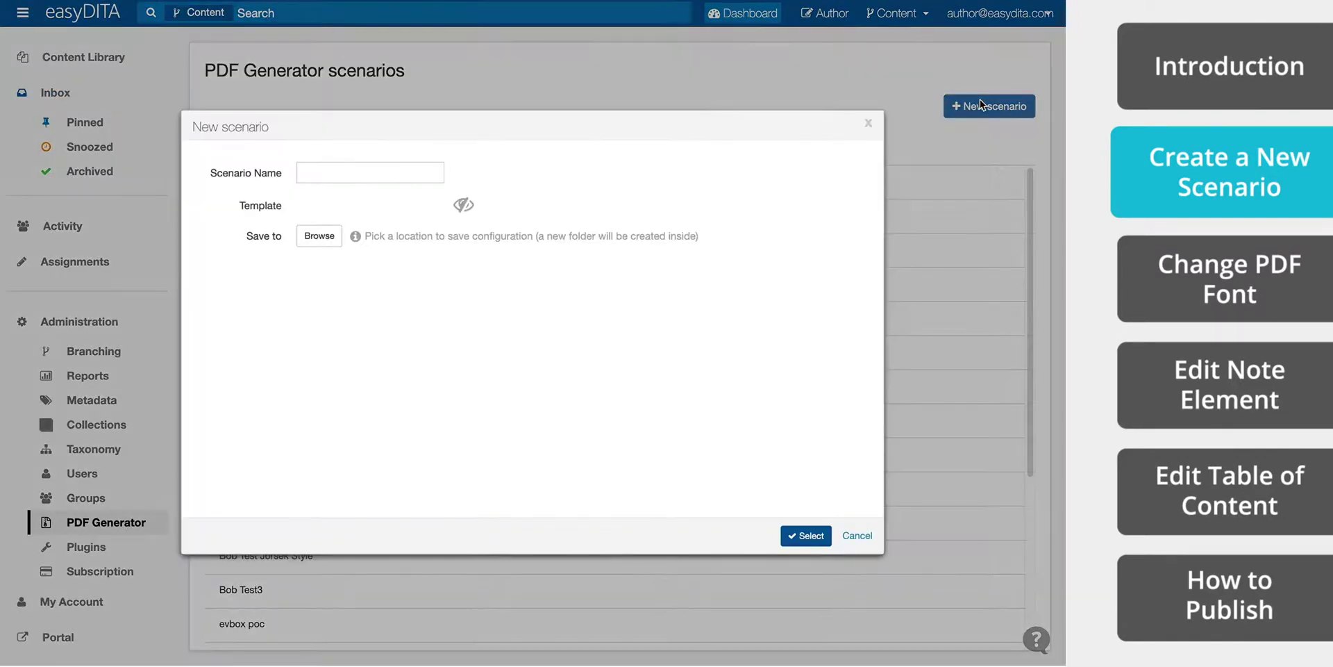
{"action": "left_click", "coordinate": [391, 170]}
{"action": "type", "text": "Default Scenario Test"}
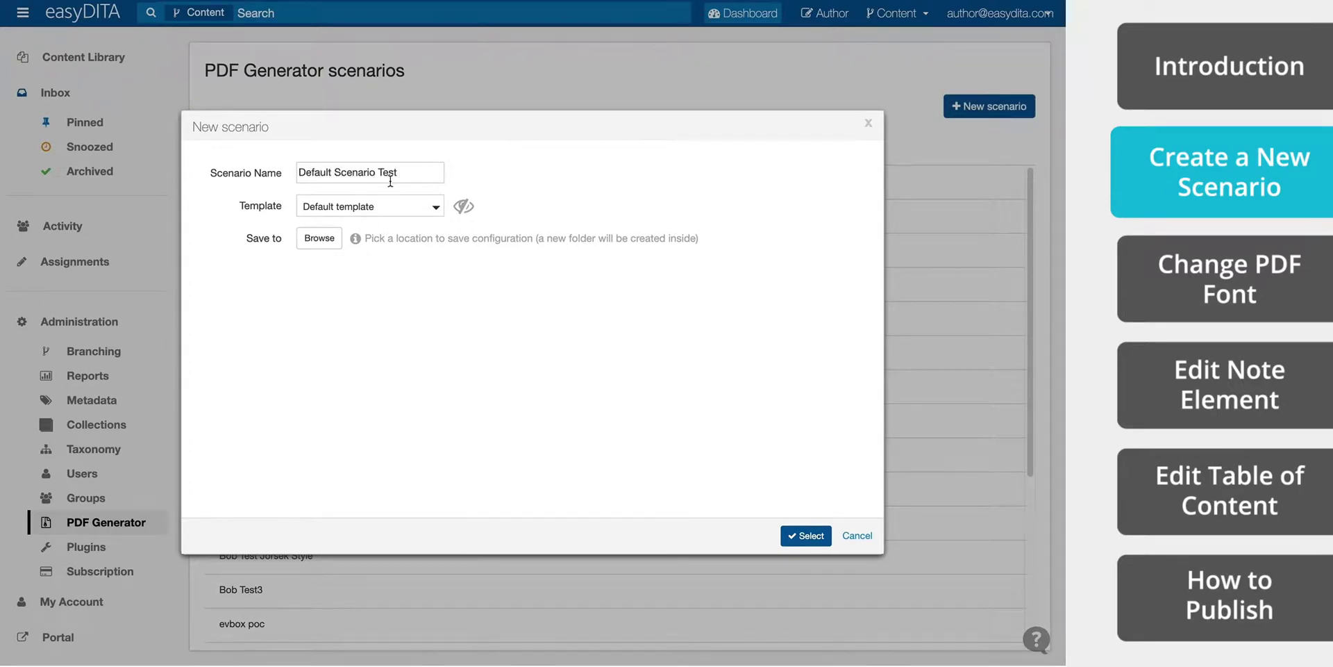
{"action": "left_click", "coordinate": [436, 208]}
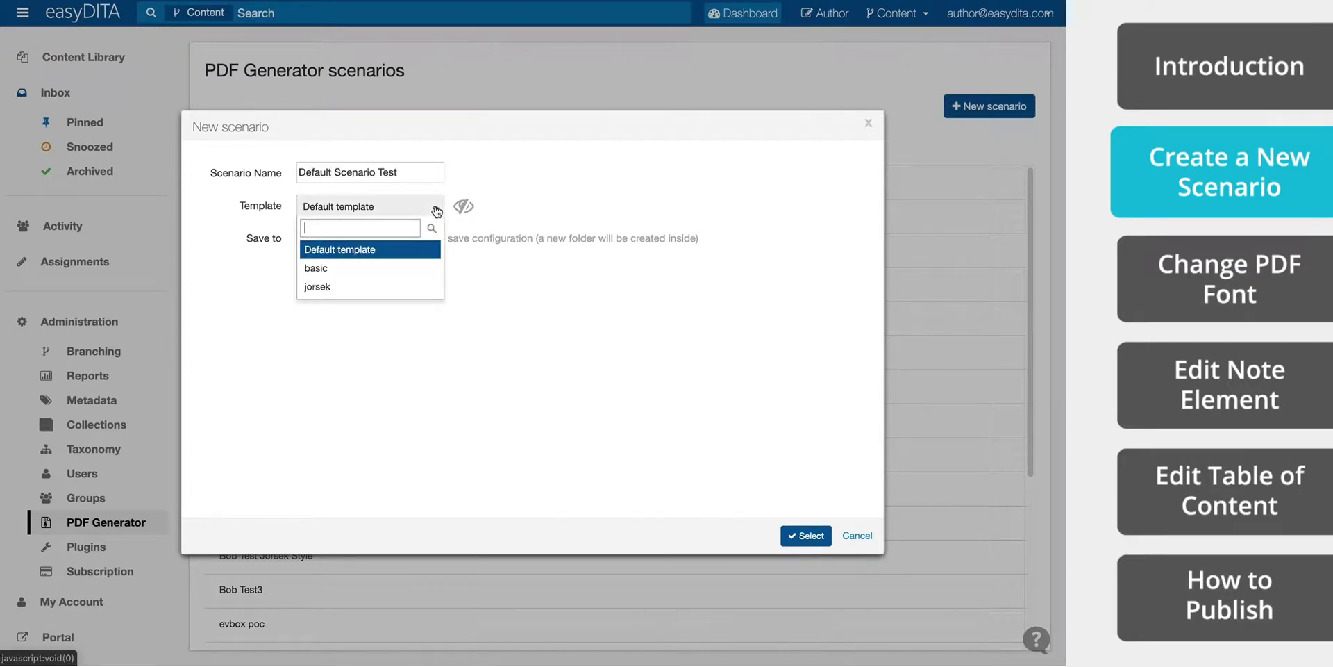
{"action": "left_click", "coordinate": [382, 250]}
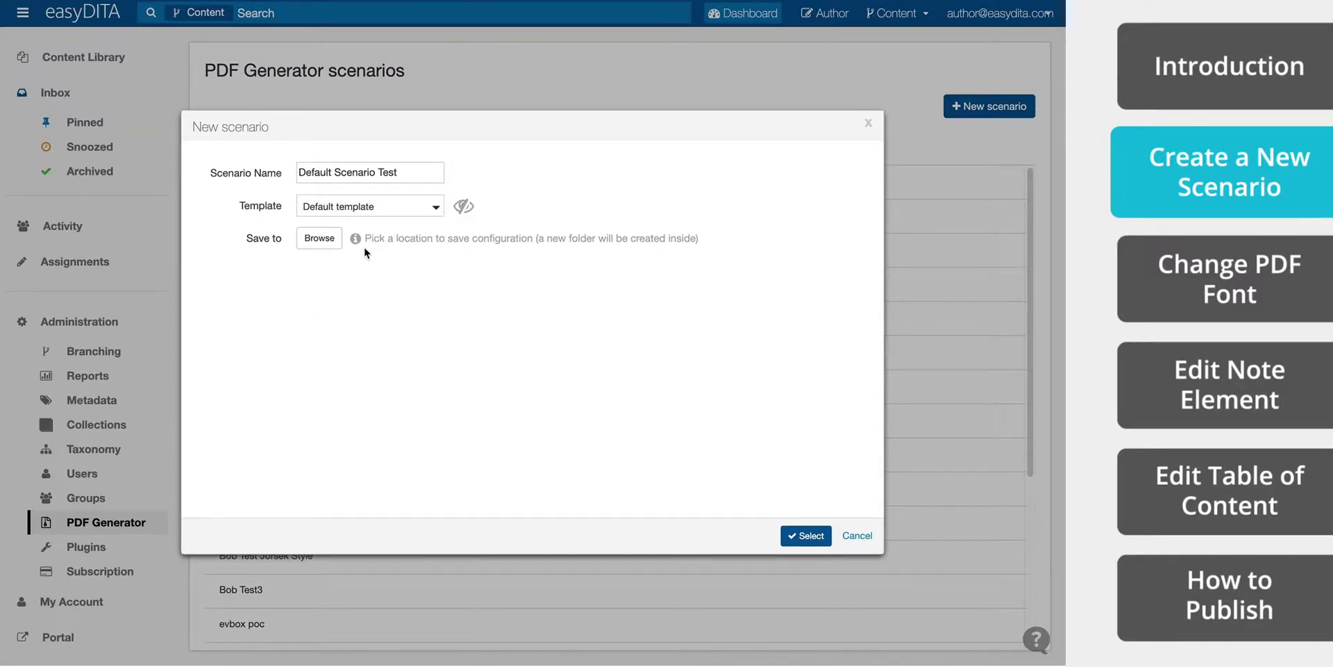
Choose the _Personal_Spaces folder under Test as the save location and create the scenario
{"action": "left_click", "coordinate": [322, 240]}
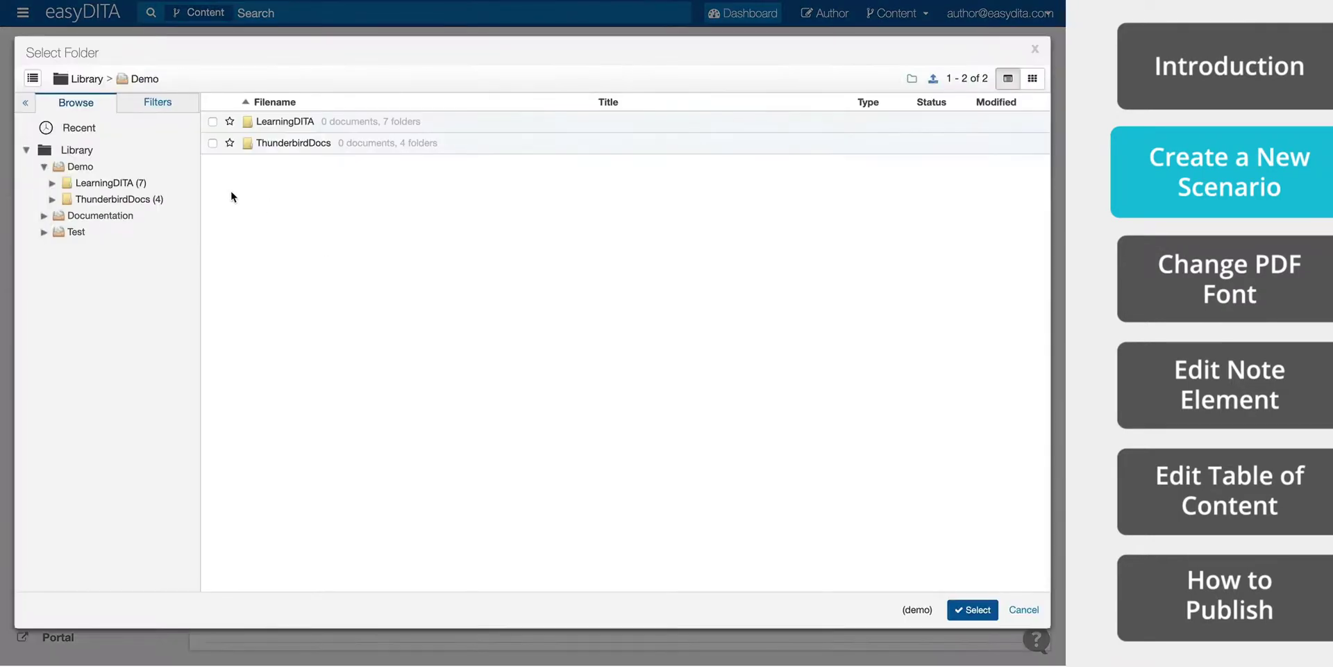
{"action": "left_click", "coordinate": [77, 232]}
{"action": "left_click", "coordinate": [297, 121]}
{"action": "left_click", "coordinate": [972, 609]}
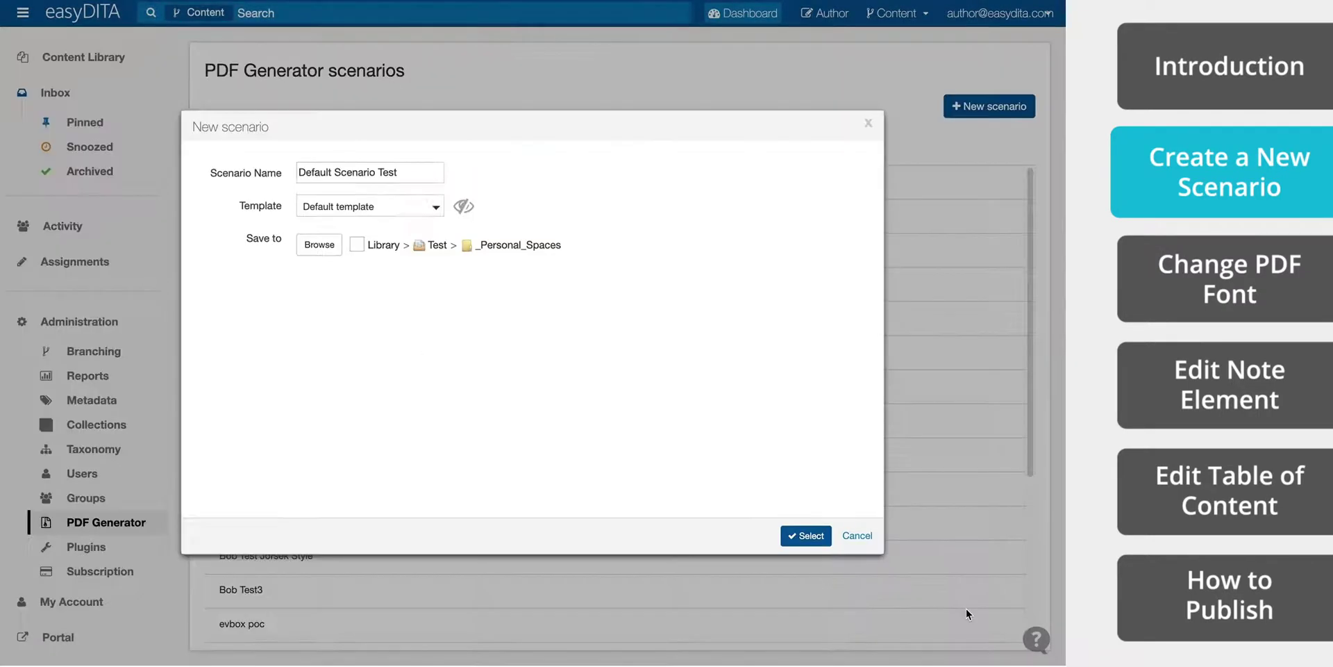
{"action": "left_click", "coordinate": [807, 536]}
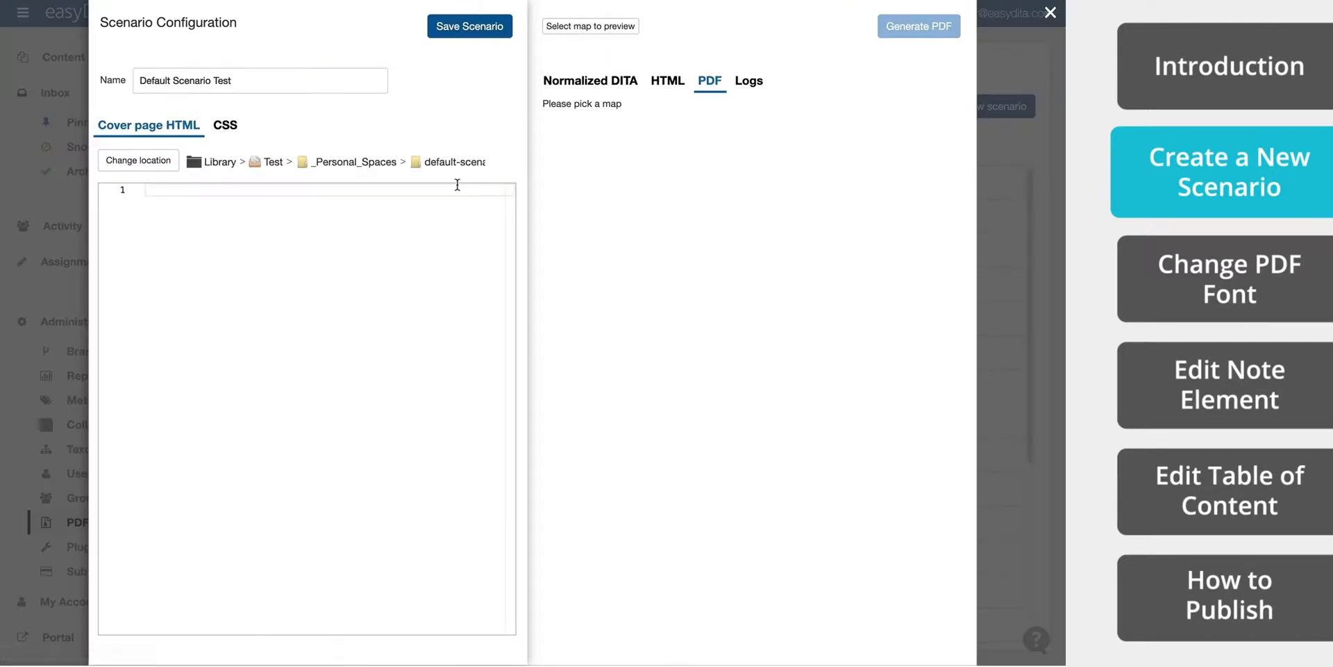
Select User_Guide.ditamap from the Demo > ThunderbirdDocs > Thunderbird folder as the preview map
{"action": "left_click", "coordinate": [237, 82]}
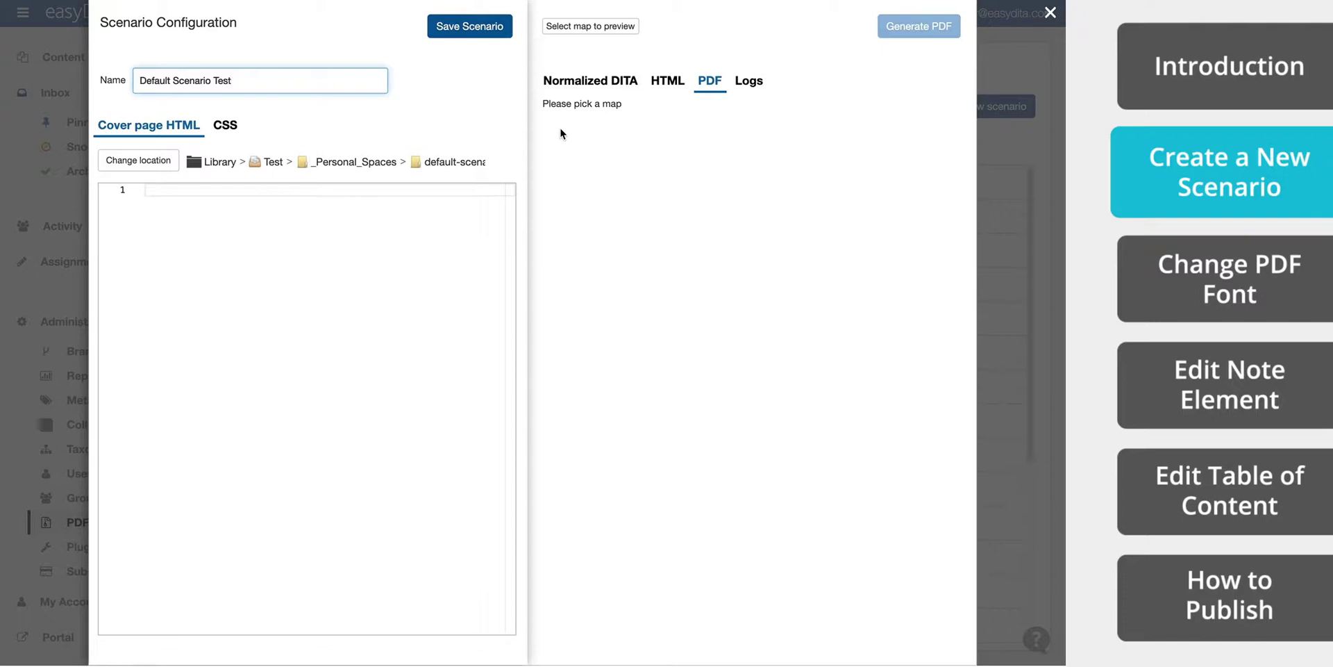
{"action": "left_click", "coordinate": [606, 29]}
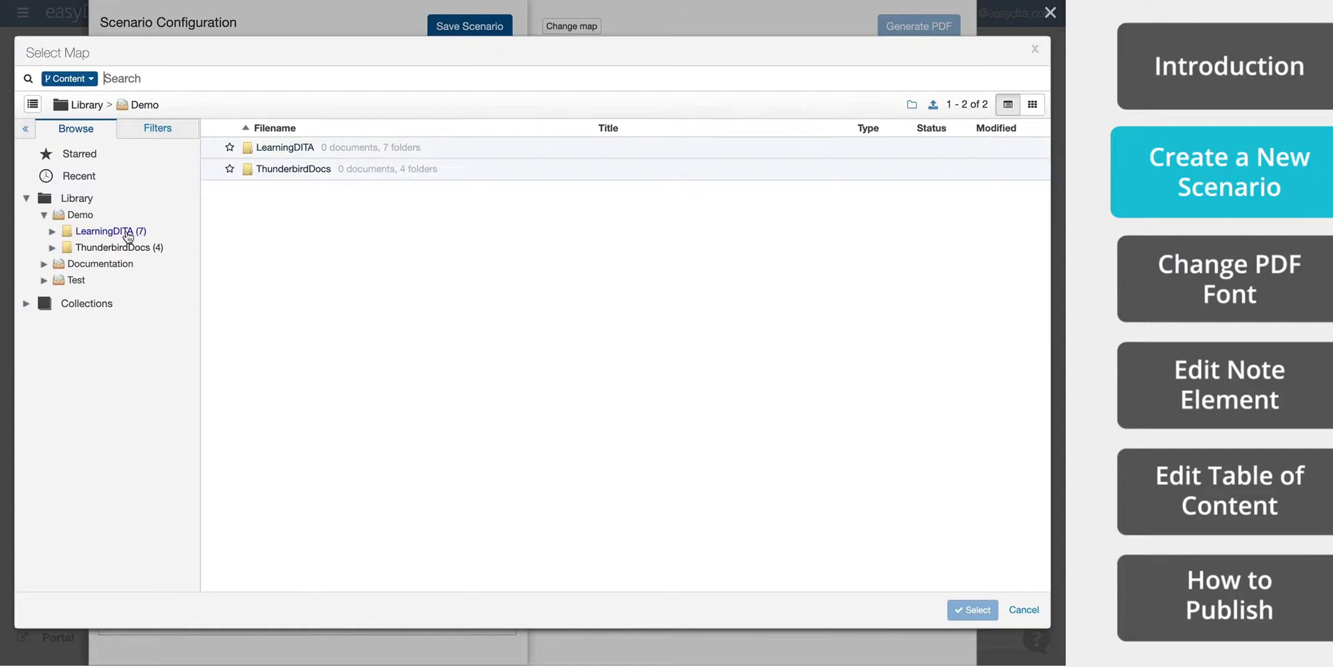
{"action": "left_click", "coordinate": [53, 248]}
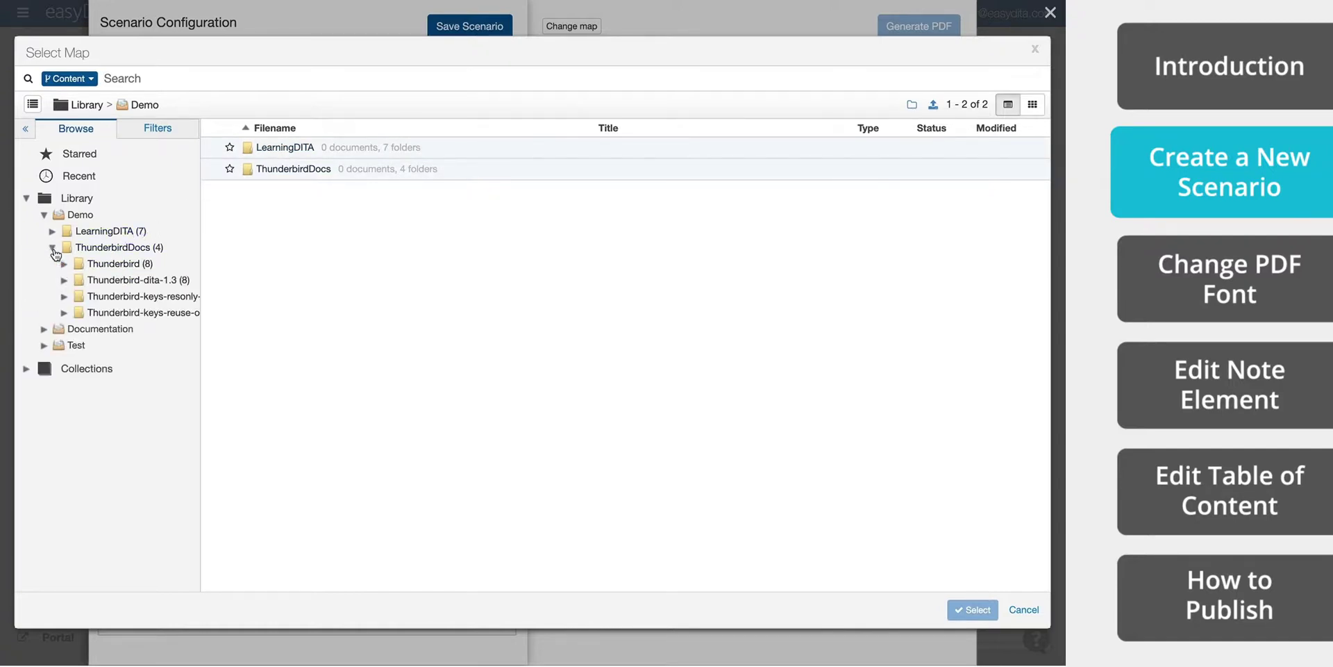
{"action": "left_click", "coordinate": [66, 262]}
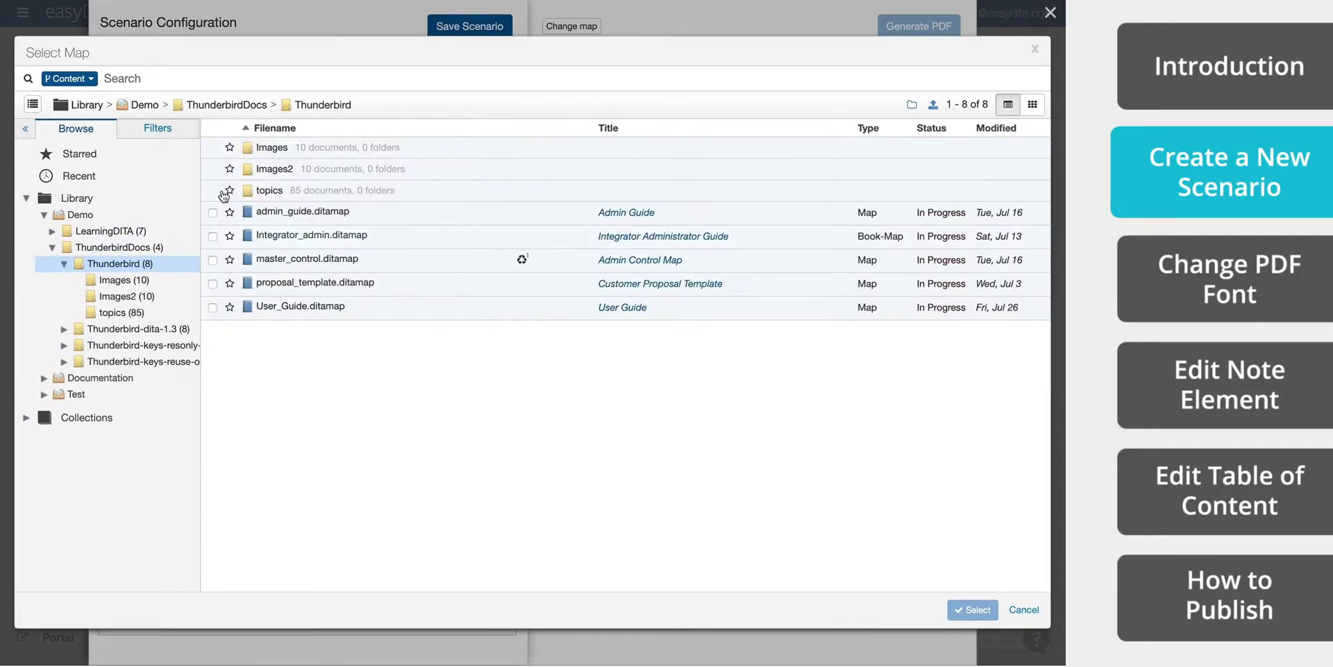
{"action": "left_click", "coordinate": [333, 313]}
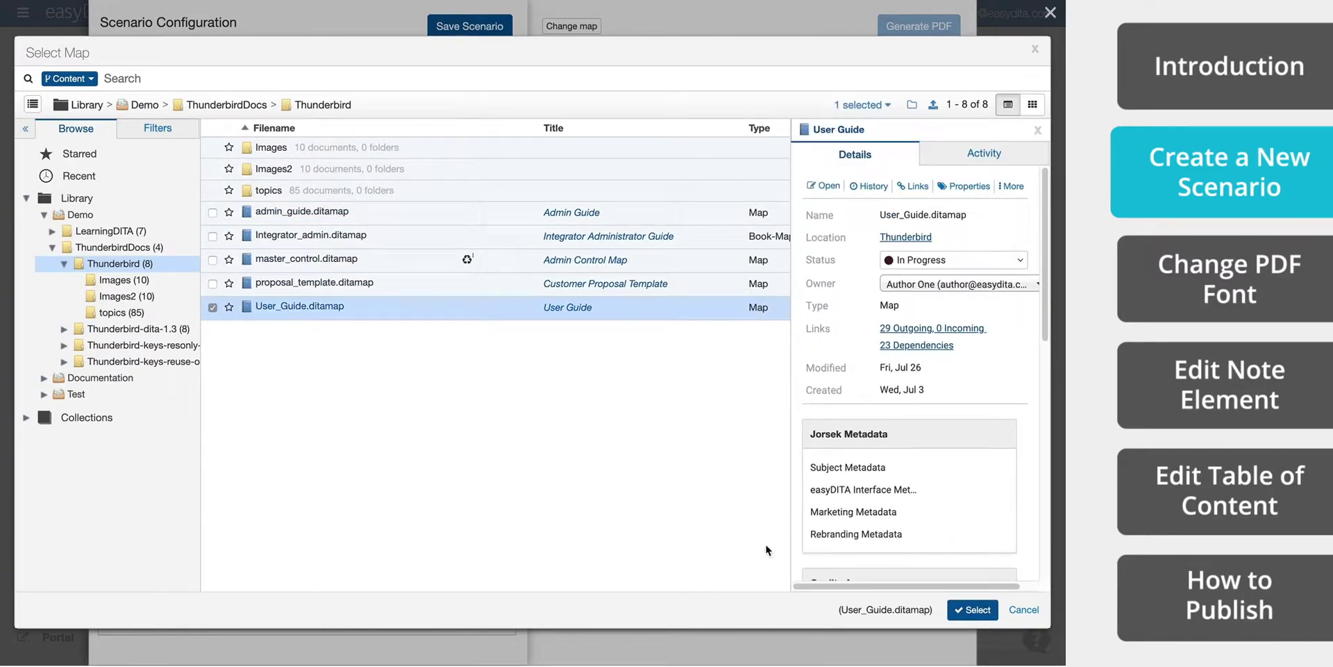
{"action": "left_click", "coordinate": [975, 609]}
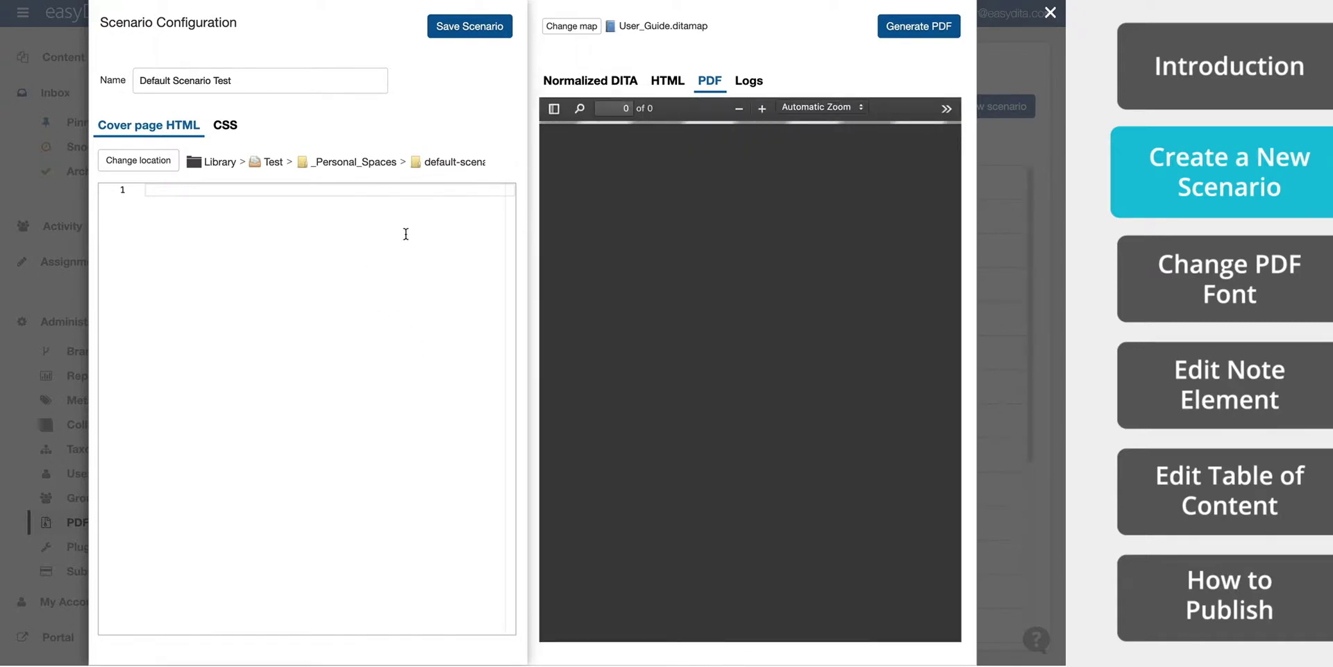
Add an empty h1 rule to the scenario's CSS
{"action": "left_click", "coordinate": [225, 129]}
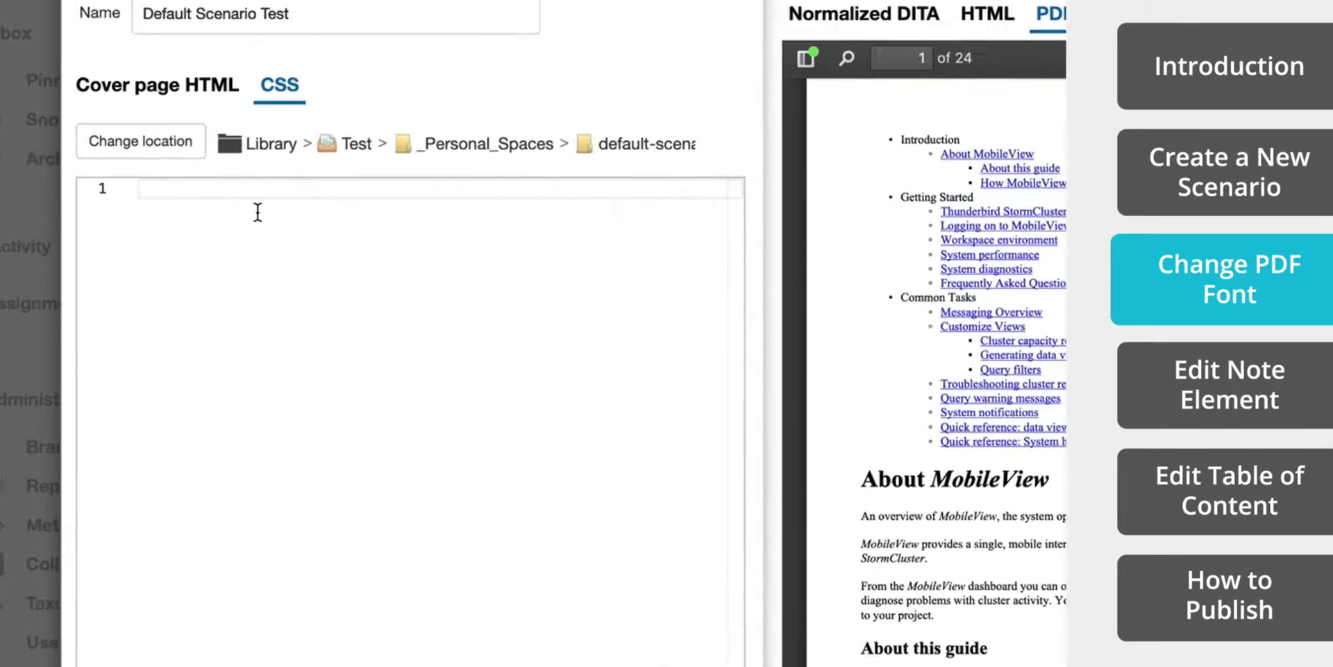
{"action": "type", "text": "h1"}
{"action": "key", "text": "Escape"}
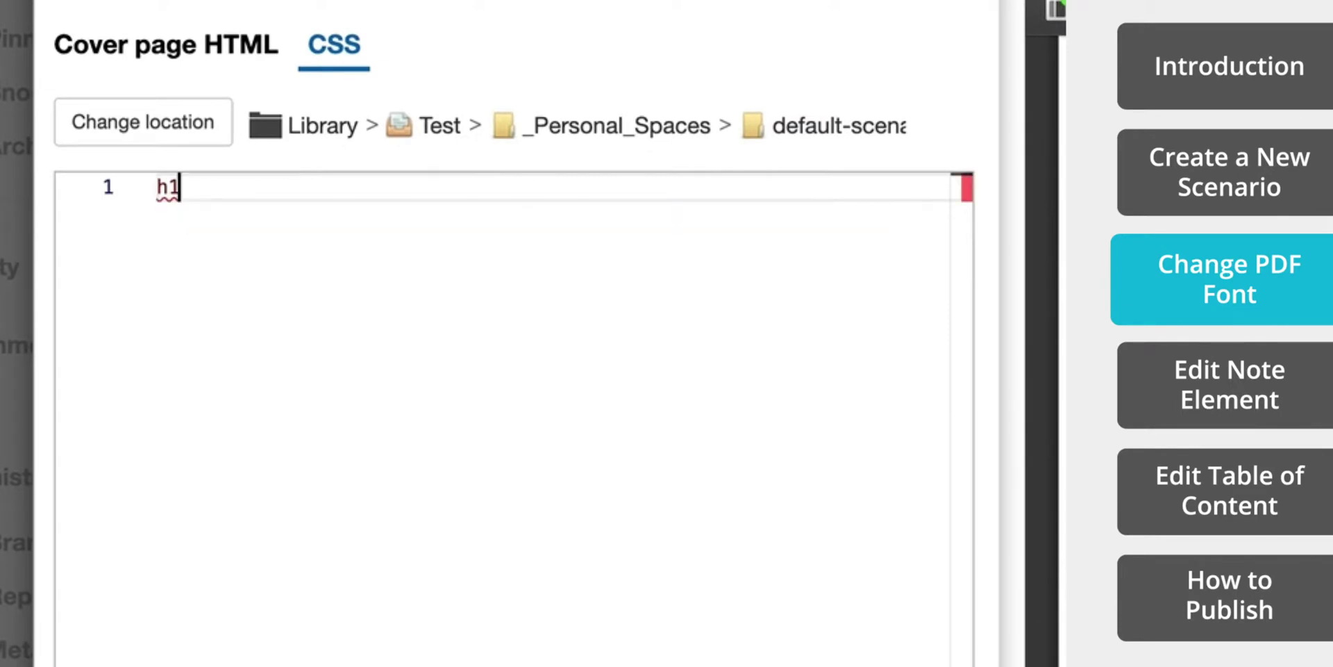
{"action": "type", "text": "{"}
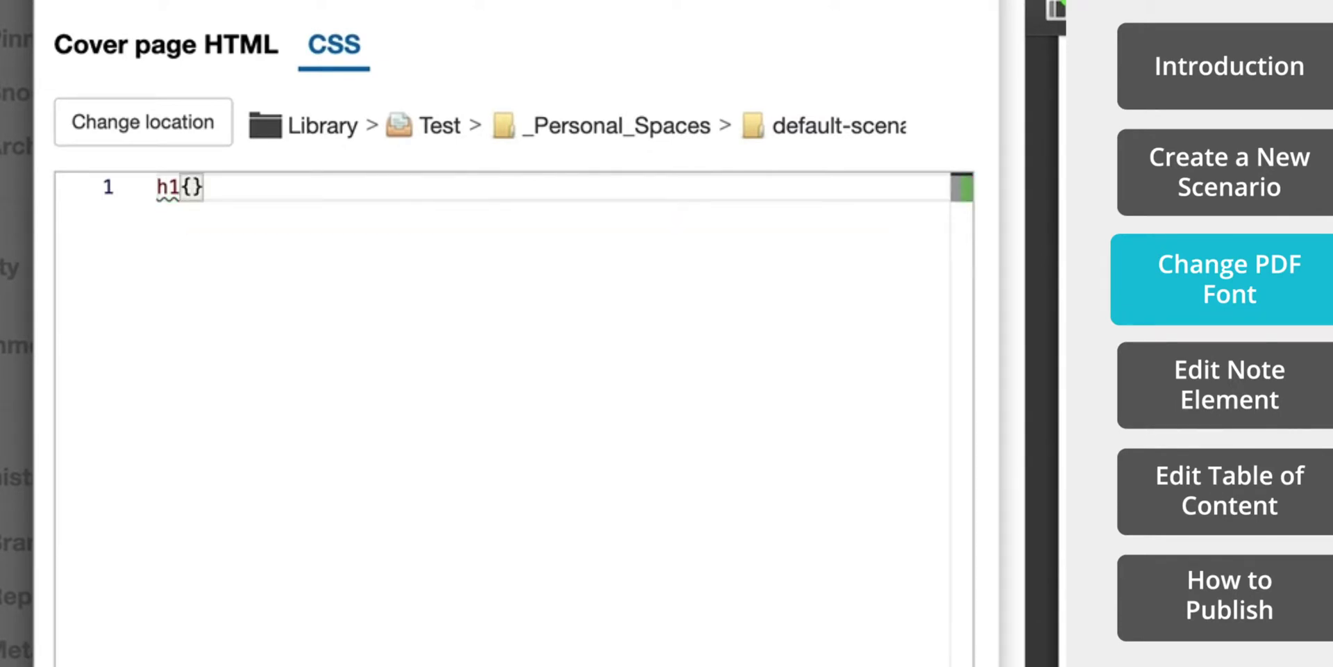
{"action": "key", "text": "Return"}
Set the h1 rule's font-family to open sans and generate the PDF preview
{"action": "type", "text": "font"}
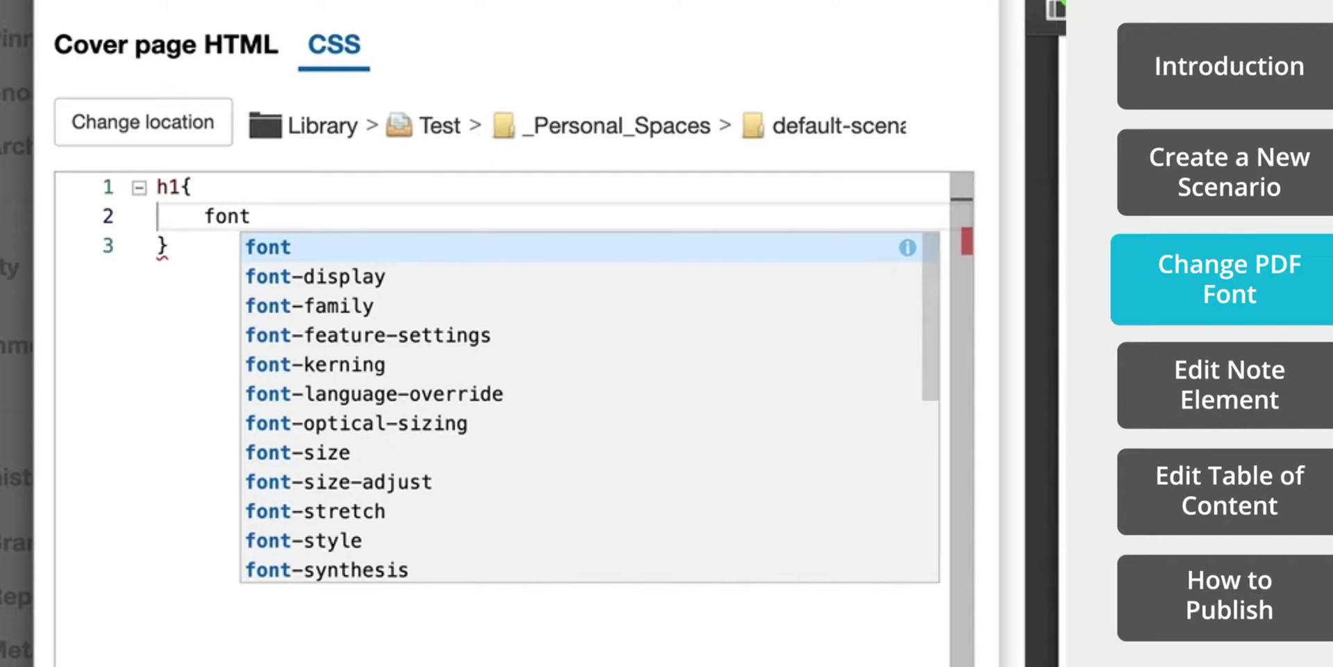
{"action": "key", "text": "Down"}
{"action": "key", "text": "Down"}
{"action": "key", "text": "Return"}
{"action": "type", "text": "o"}
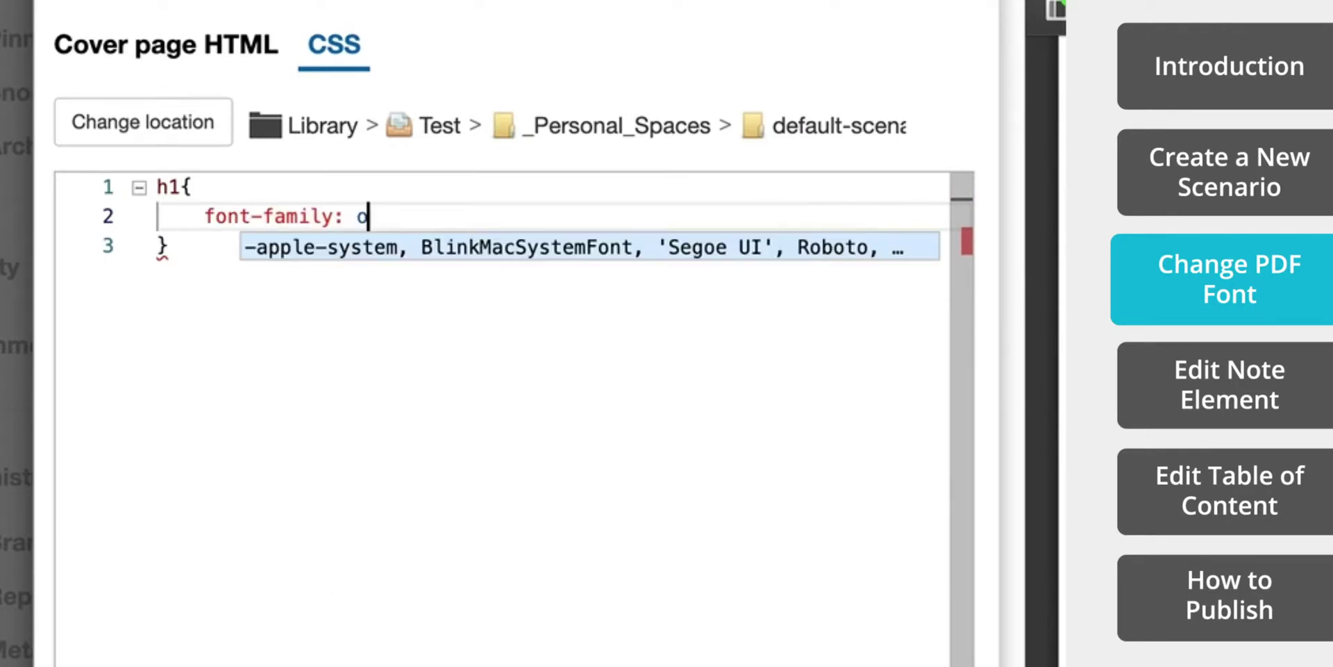
{"action": "type", "text": "pen sans"}
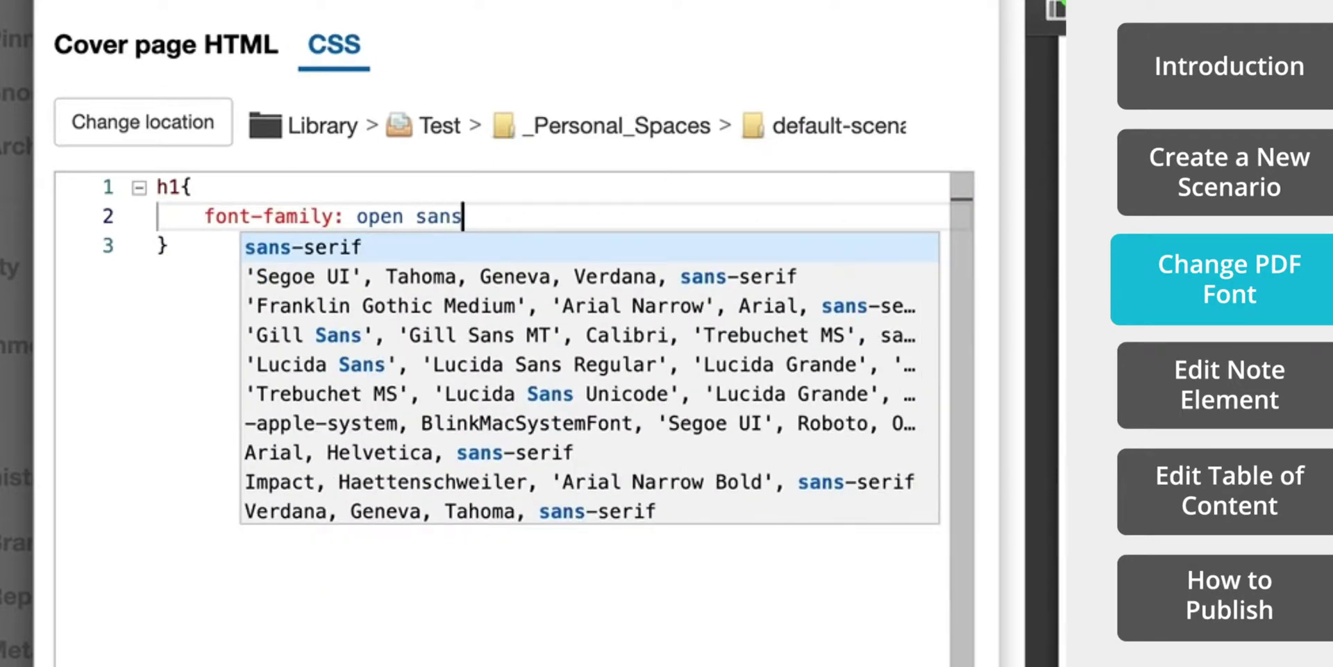
{"action": "type", "text": ";"}
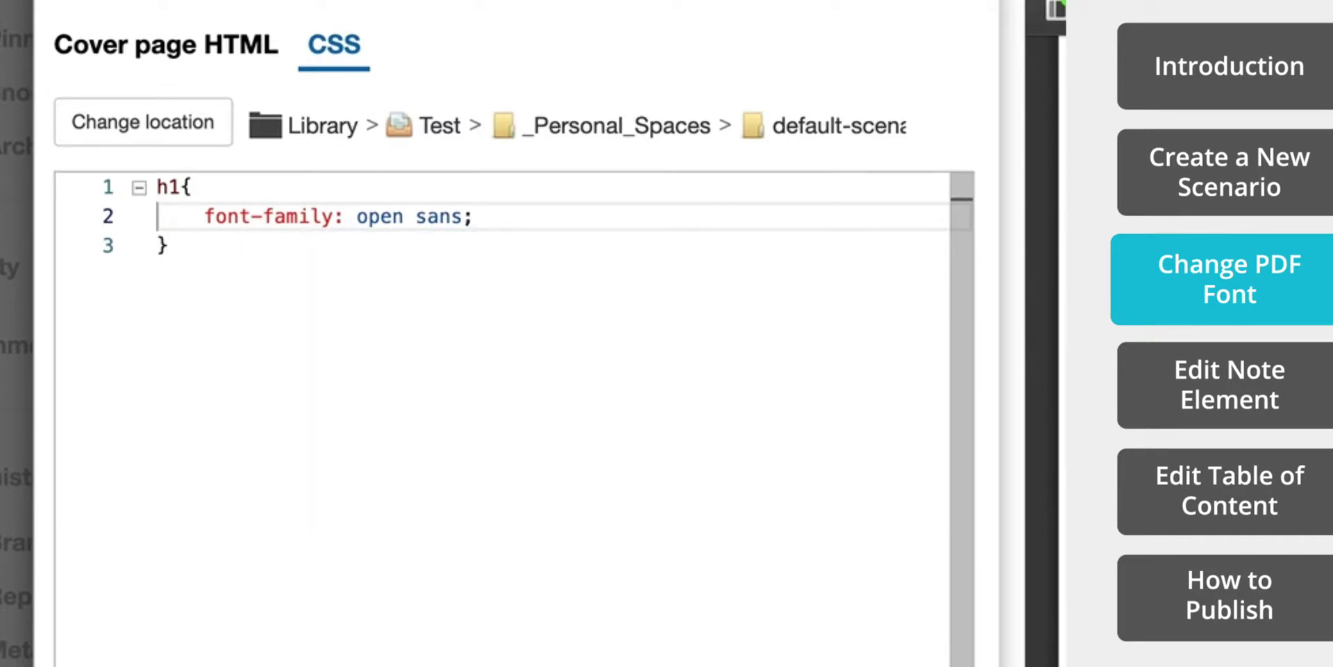
{"action": "left_click", "coordinate": [920, 26]}
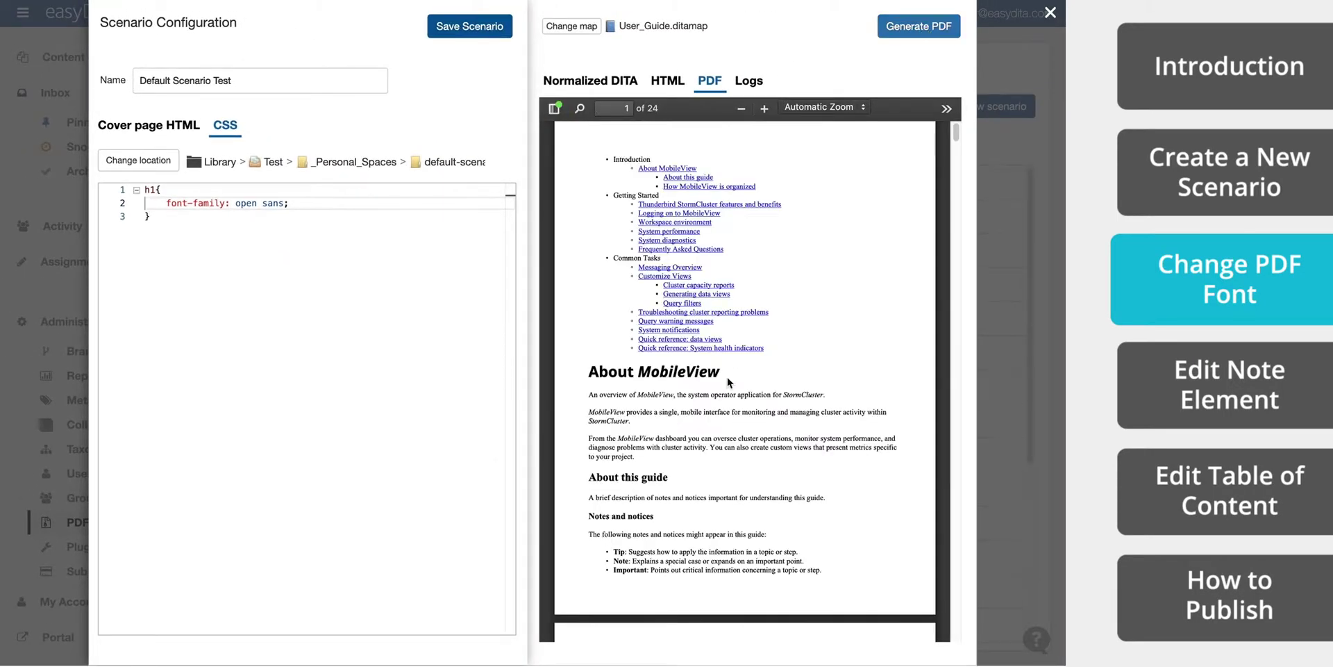
Add a color property with the value #09afd6 below the font-family line in the h1 rule
{"action": "left_click_drag", "start_coordinate": [729, 382], "coordinate": [609, 374]}
{"action": "left_click", "coordinate": [301, 203]}
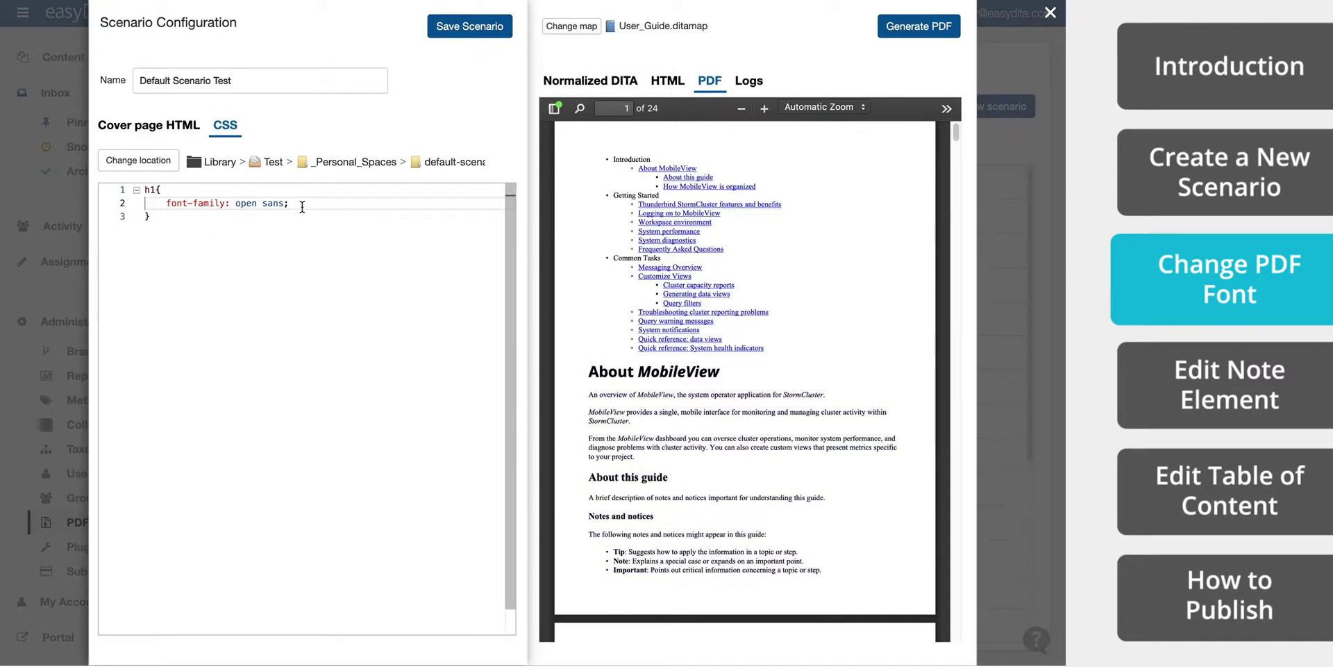
{"action": "key", "text": "Return"}
{"action": "type", "text": "col"}
{"action": "key", "text": "Return"}
{"action": "type", "text": "#"}
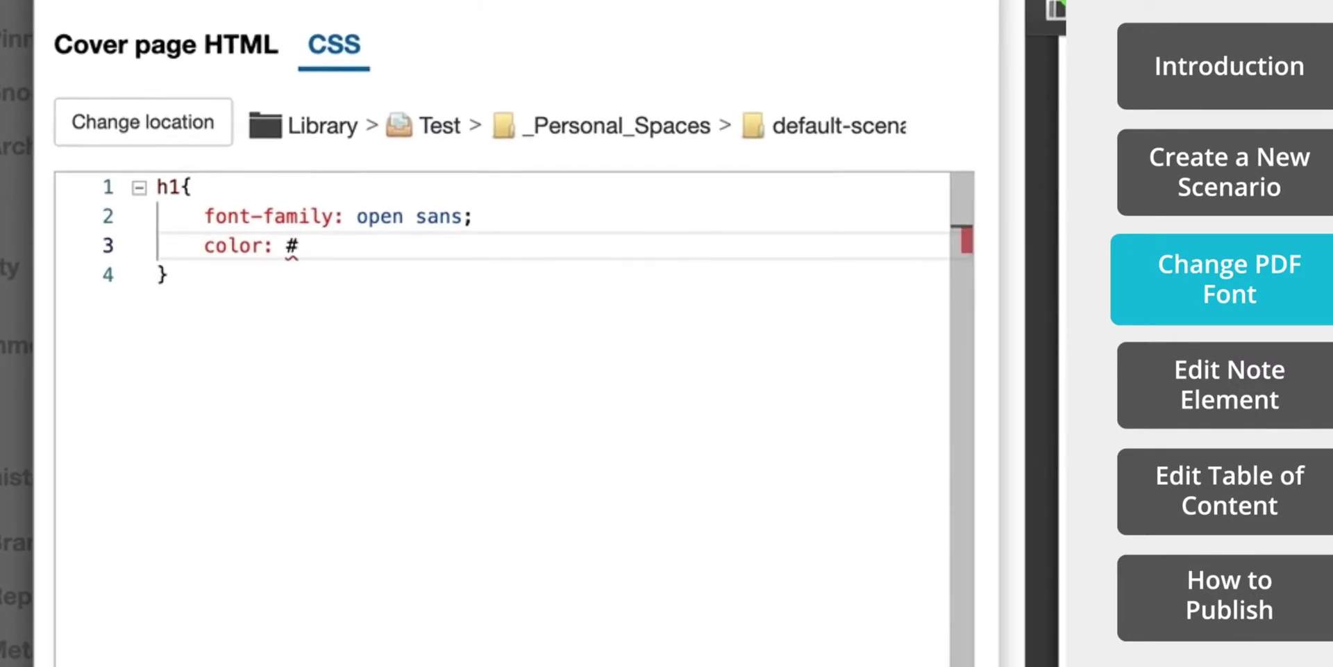
{"action": "type", "text": "09afd6;"}
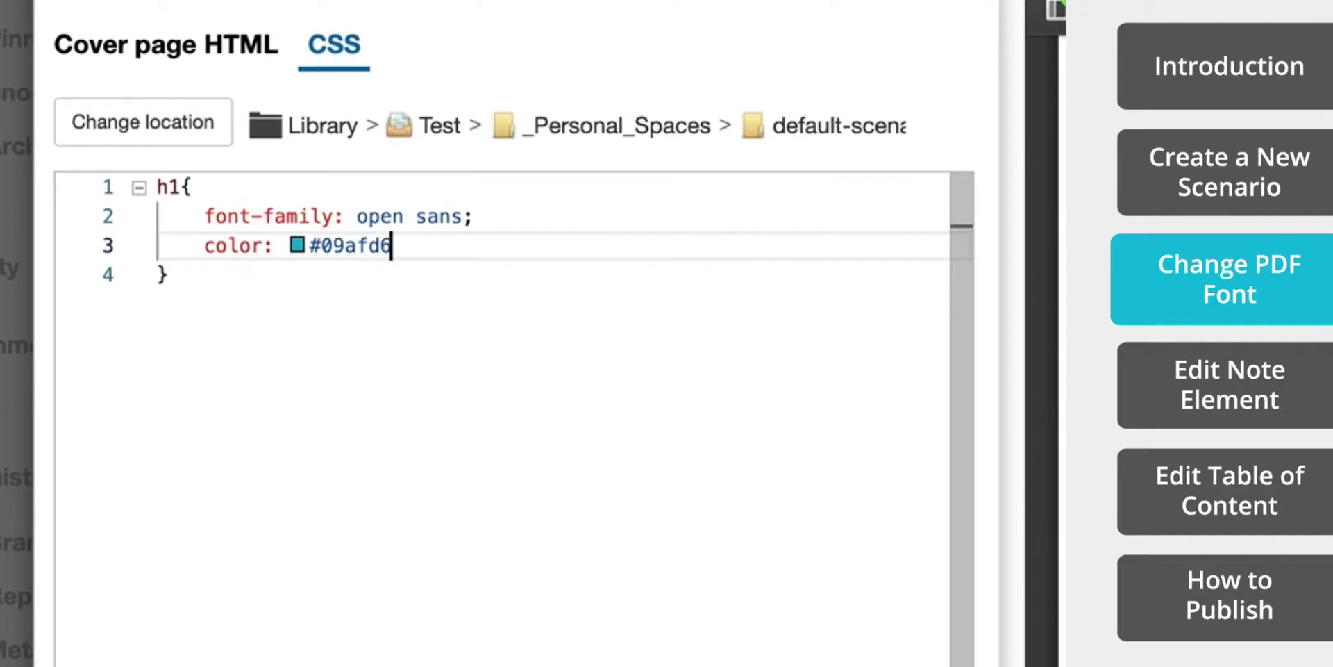
Add text-transform: uppercase to the h1 rule and regenerate the PDF preview
{"action": "key", "text": "Return"}
{"action": "type", "text": "test-tr"}
{"action": "key", "text": "BackSpace"}
{"action": "key", "text": "BackSpace"}
{"action": "key", "text": "BackSpace"}
{"action": "key", "text": "BackSpace"}
{"action": "key", "text": "BackSpace"}
{"action": "type", "text": "xt-t"}
{"action": "key", "text": "Return"}
{"action": "type", "text": "uppercase"}
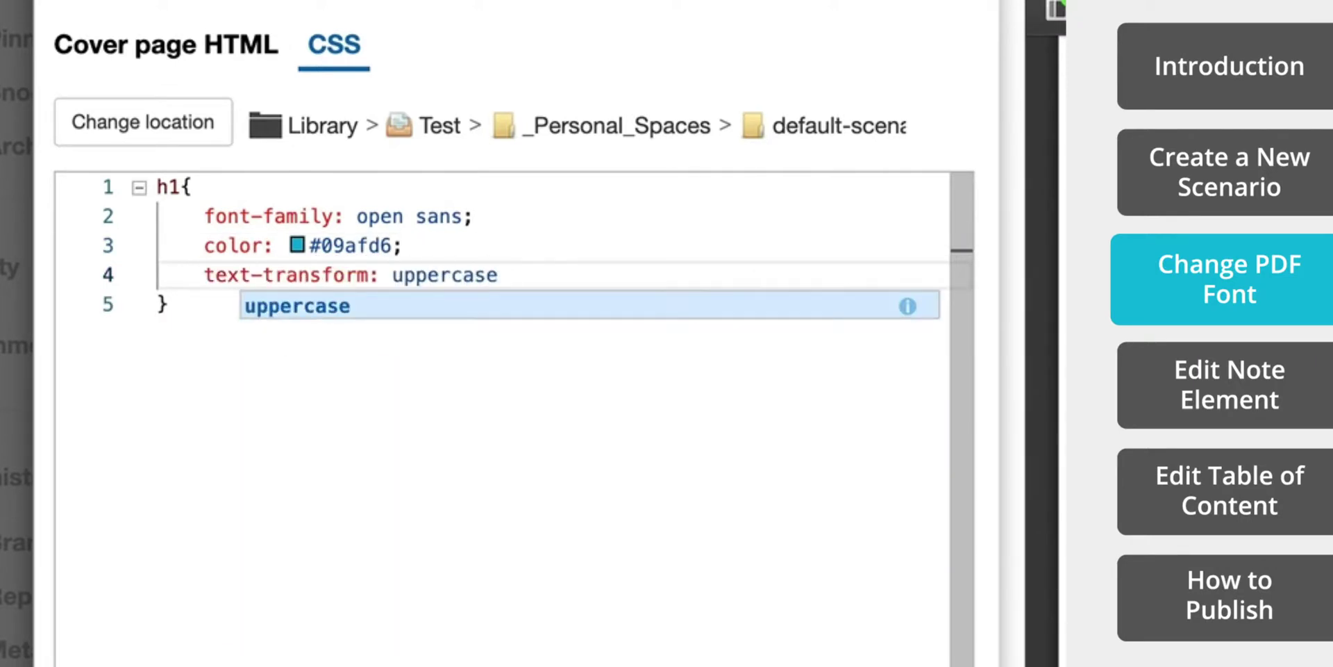
{"action": "key", "text": "Return"}
{"action": "type", "text": ";"}
{"action": "left_click", "coordinate": [888, 28]}
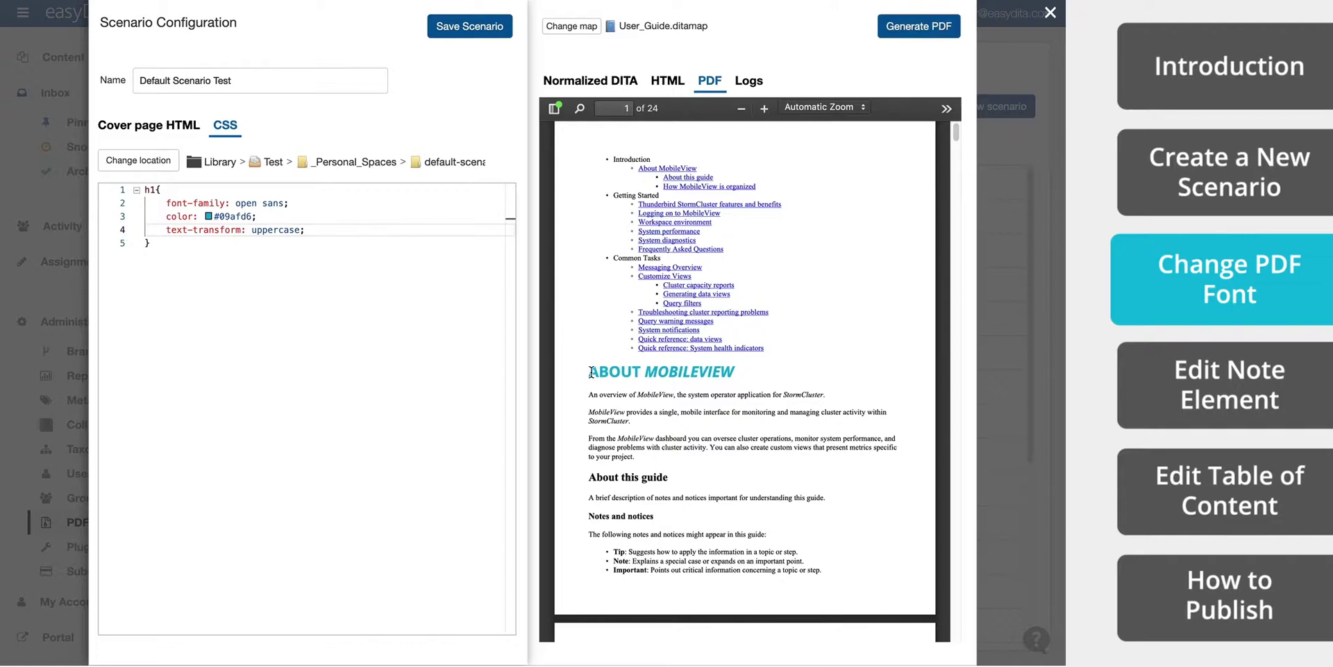
Add a body rule with font-family open sans below the h1 rule and regenerate the PDF preview
{"action": "left_click", "coordinate": [208, 243]}
{"action": "key", "text": "Return"}
{"action": "type", "text": "b"}
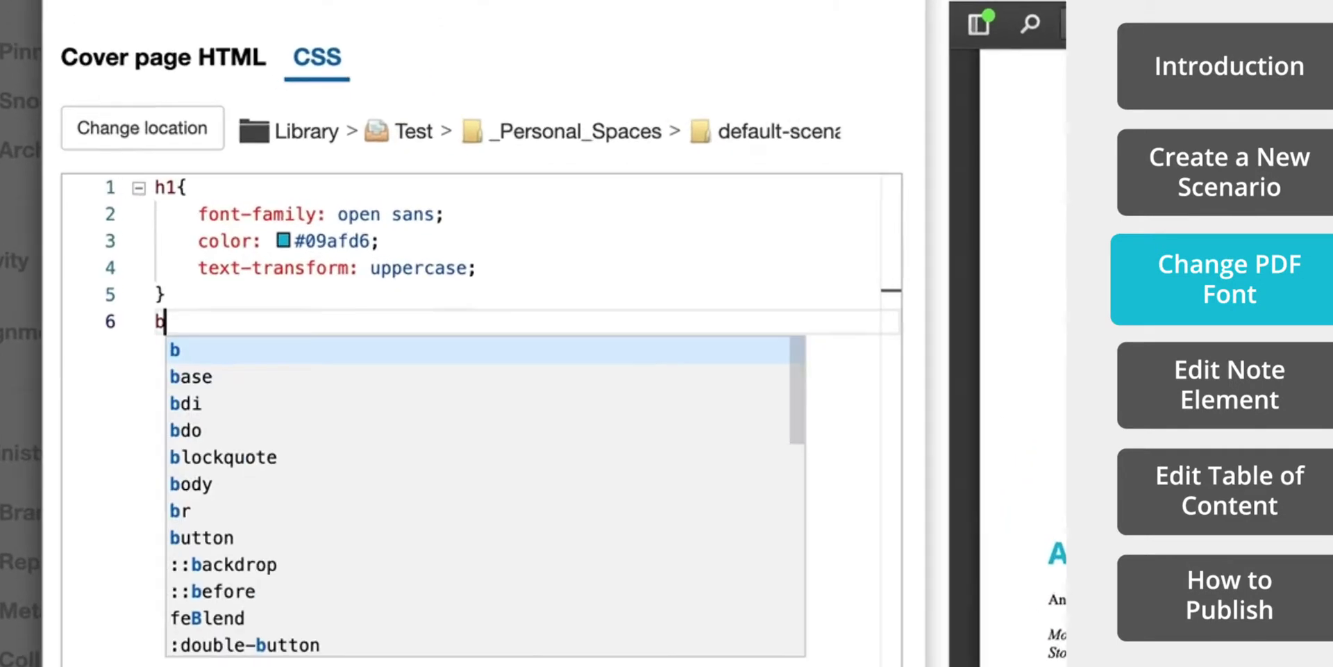
{"action": "type", "text": "ody{"}
{"action": "key", "text": "Return"}
{"action": "type", "text": "font-f"}
{"action": "key", "text": "Return"}
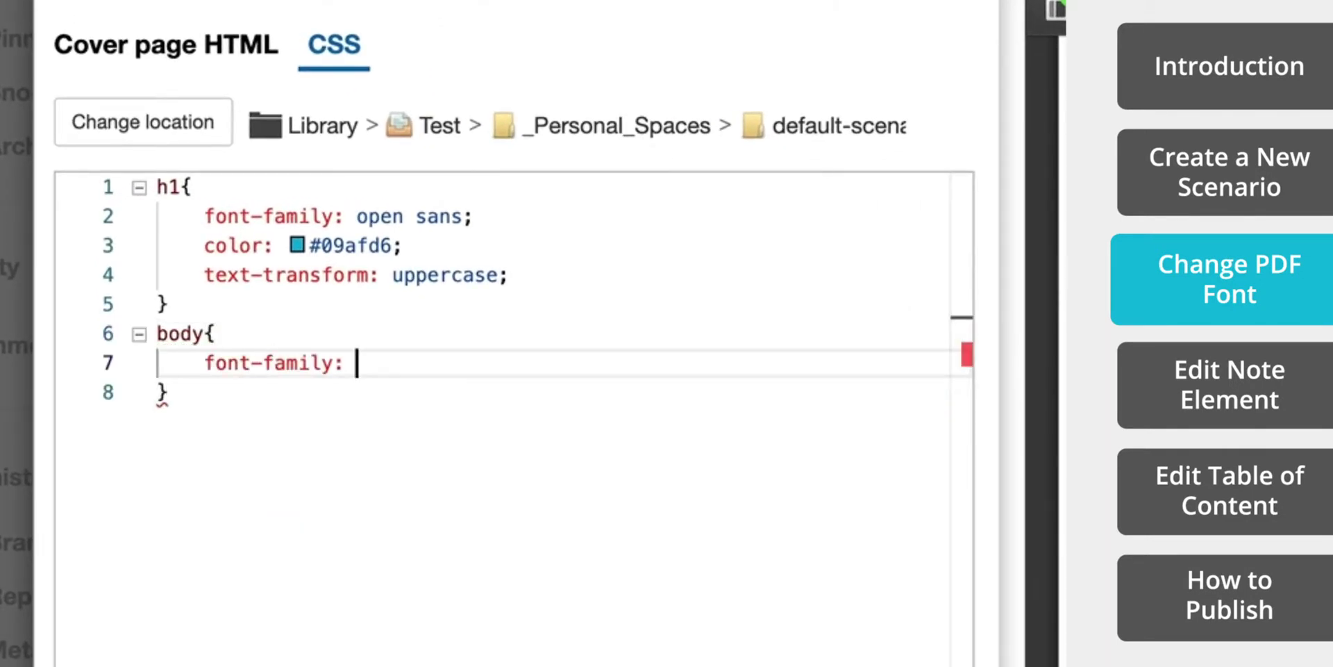
{"action": "type", "text": "open sans;"}
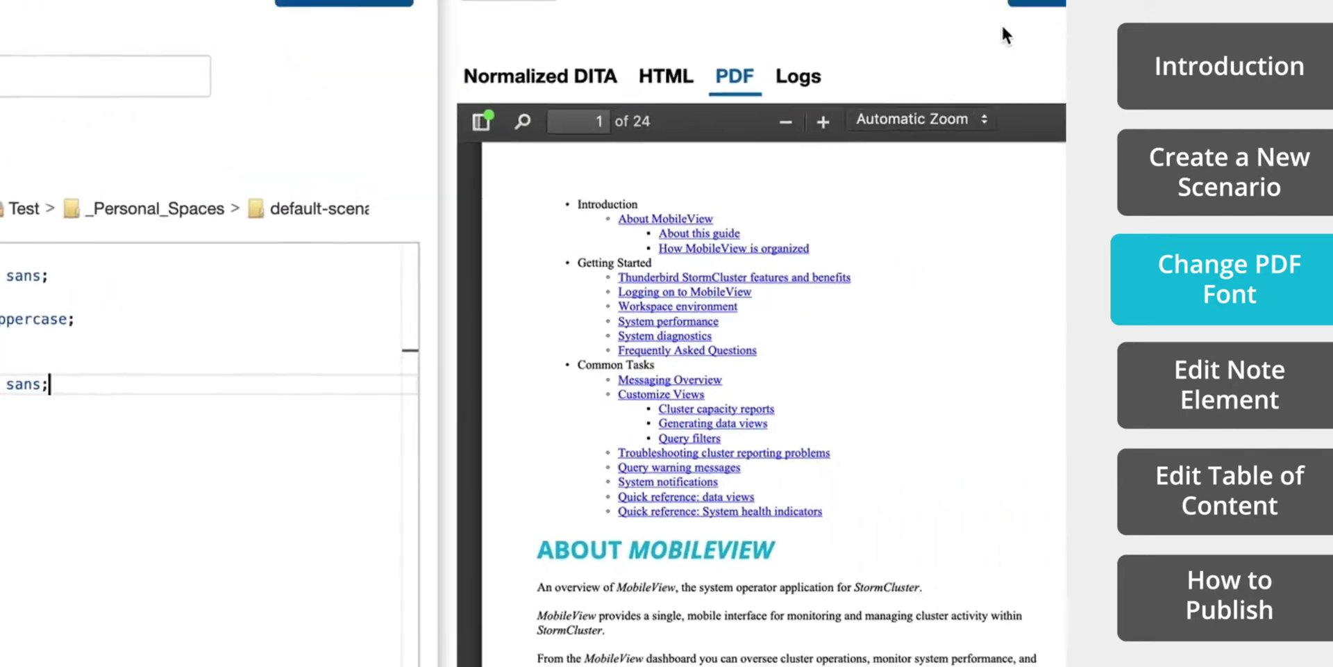
{"action": "left_click", "coordinate": [1028, 2]}
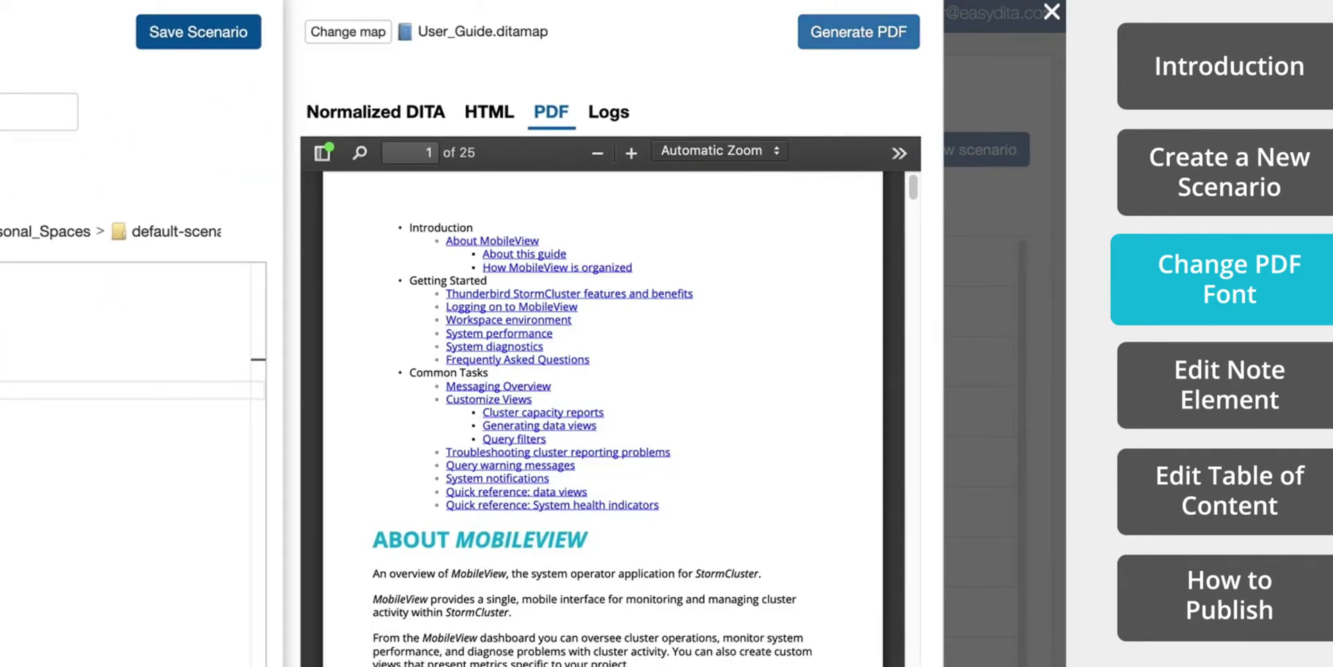
Try red #f1371f and semi-transparent blue #1f7af191 as the h1 color with the color picker, and restore the original color
{"action": "mouse_move", "coordinate": [319, 248]}
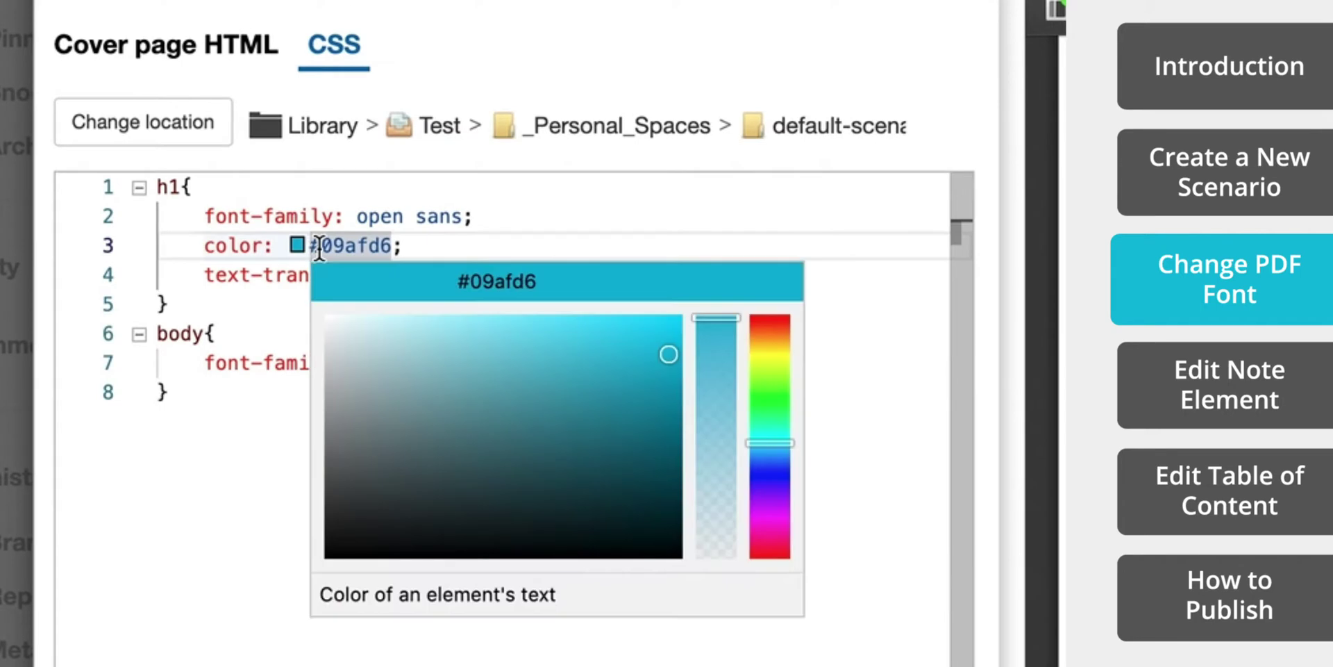
{"action": "left_click", "coordinate": [593, 369]}
{"action": "left_click_drag", "start_coordinate": [776, 348], "coordinate": [775, 319]}
{"action": "left_click", "coordinate": [638, 328]}
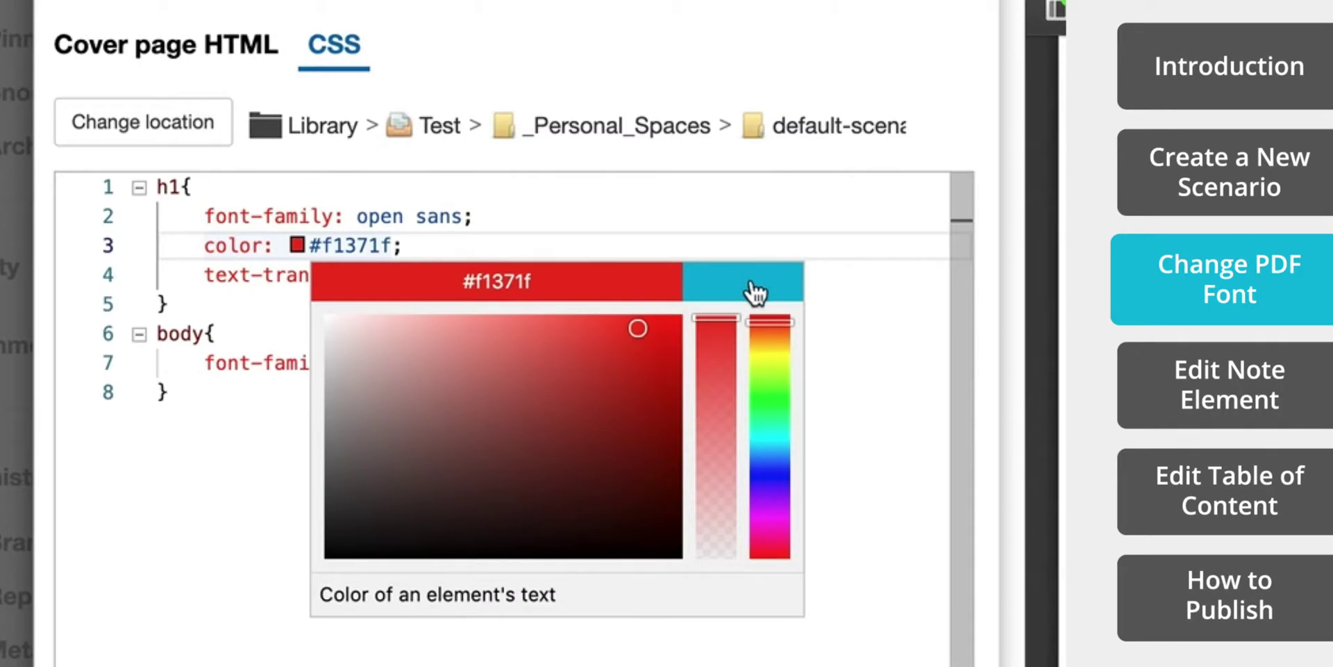
{"action": "left_click", "coordinate": [771, 458]}
{"action": "left_click", "coordinate": [731, 419]}
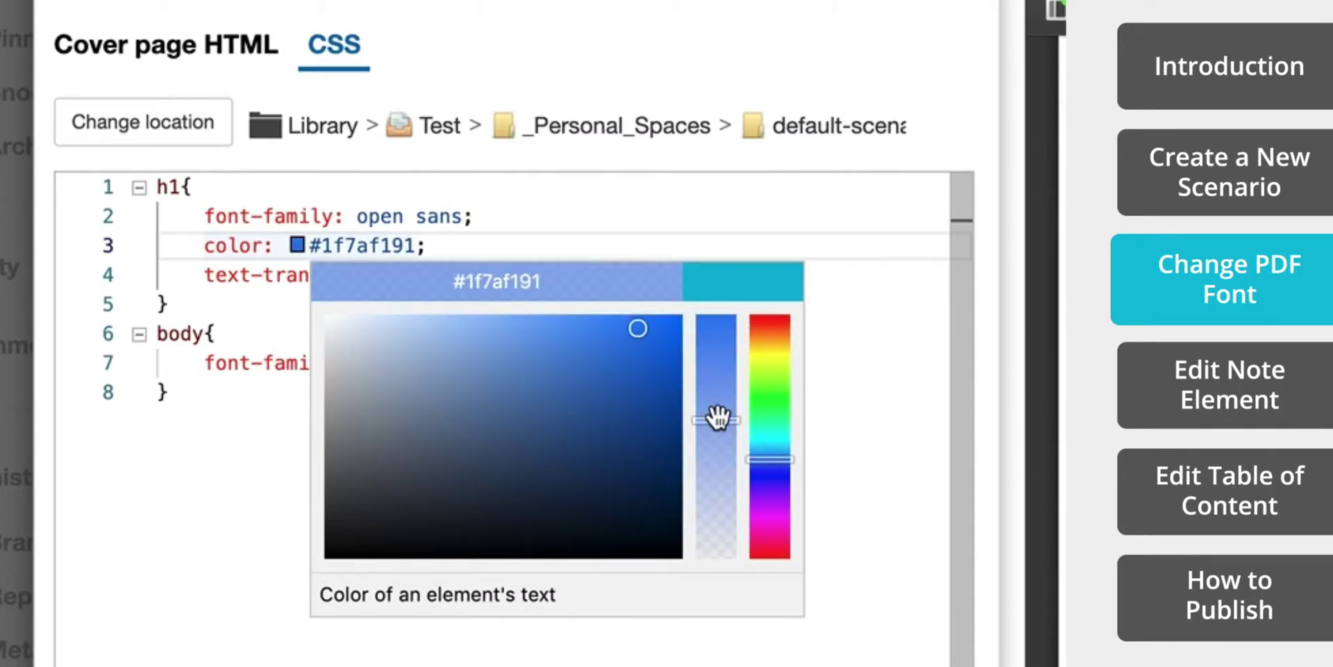
{"action": "left_click", "coordinate": [778, 295]}
Switch the h1 color value's notation from hex to RGB in the color picker
{"action": "mouse_move", "coordinate": [333, 243]}
{"action": "left_click", "coordinate": [469, 284]}
{"action": "left_click", "coordinate": [496, 286]}
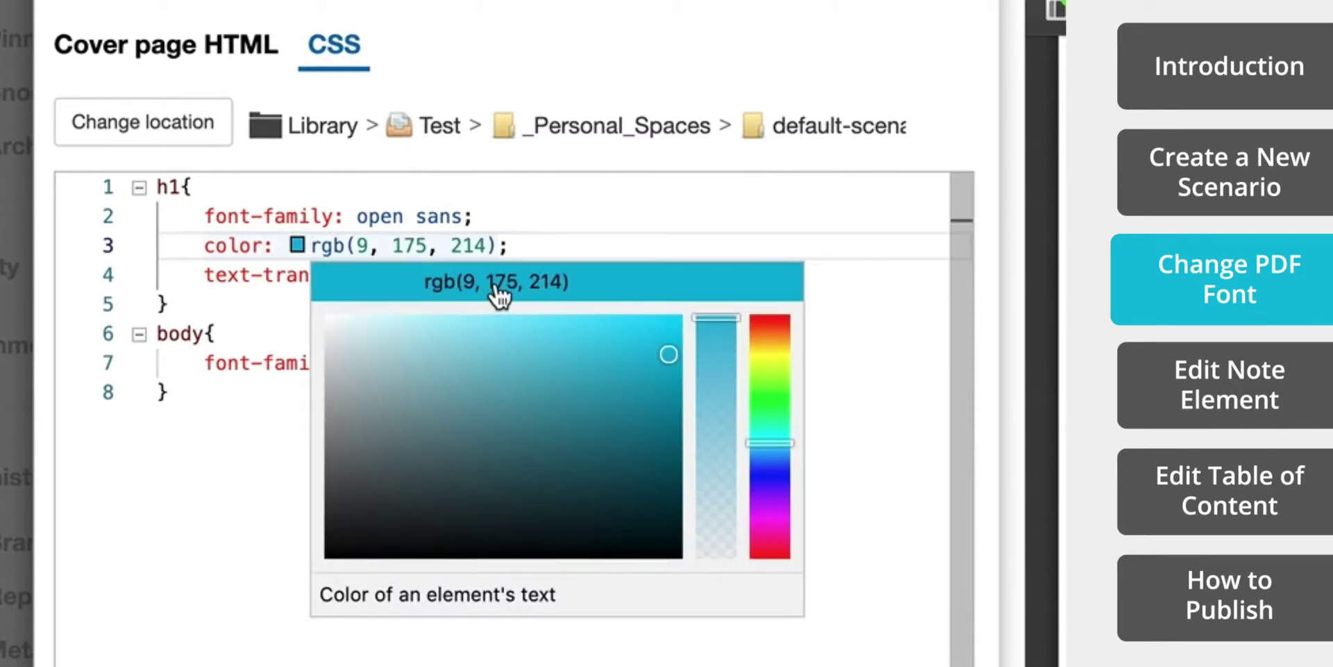
Switch the h1 color value's notation back to hex and add an empty line below the body rule
{"action": "left_click", "coordinate": [499, 286]}
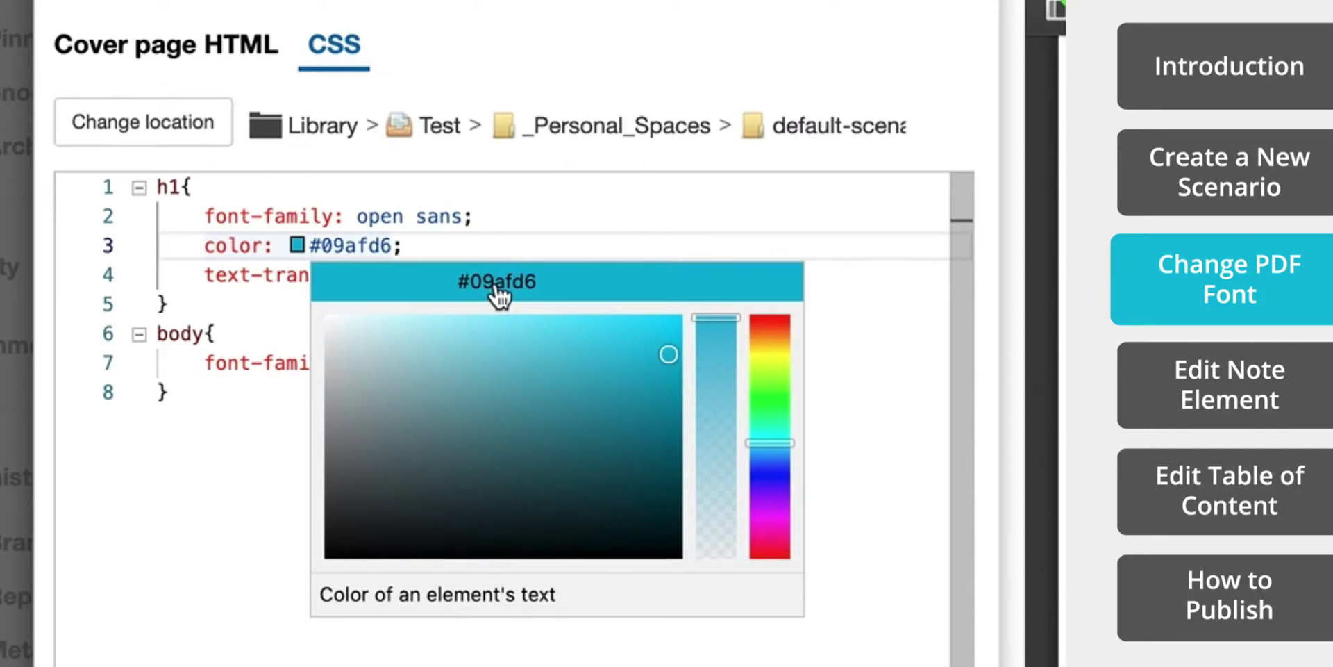
{"action": "left_click", "coordinate": [273, 452]}
{"action": "key", "text": "Return"}
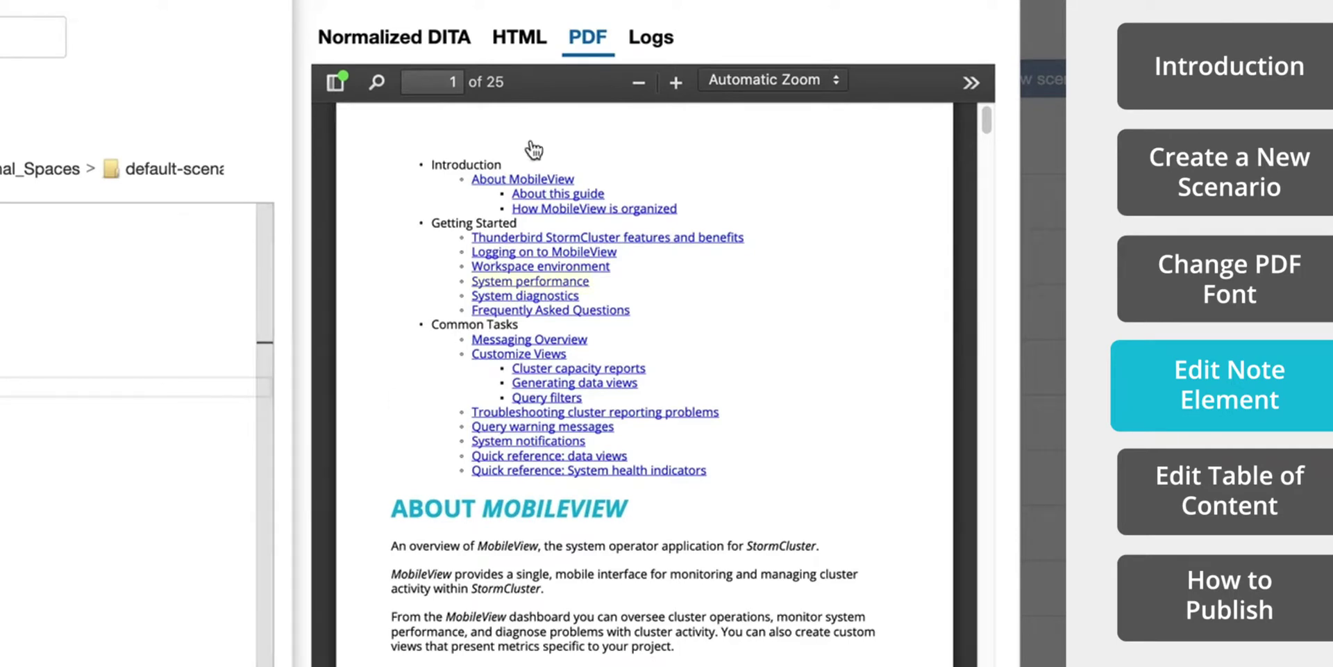
Search the HTML output for "span class" and copy the note's class name note__title from the code
{"action": "left_click", "coordinate": [525, 39]}
{"action": "left_click", "coordinate": [613, 135]}
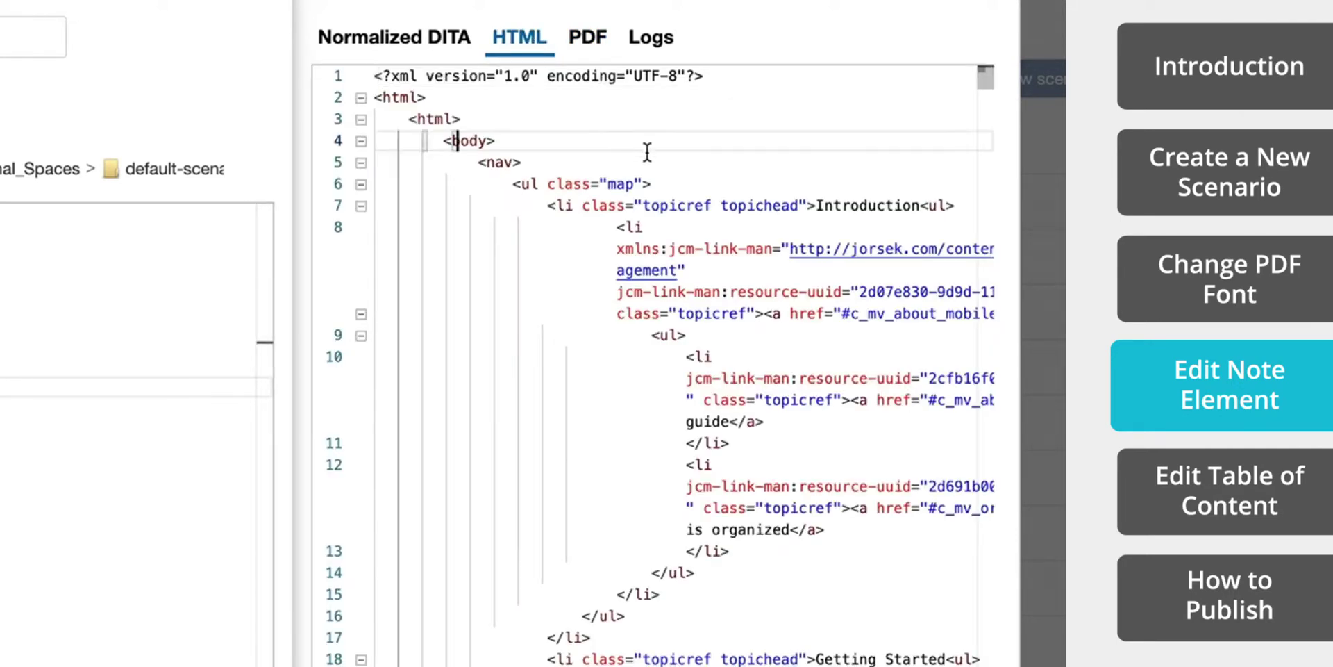
{"action": "key", "text": "ctrl+f"}
{"action": "type", "text": "span class"}
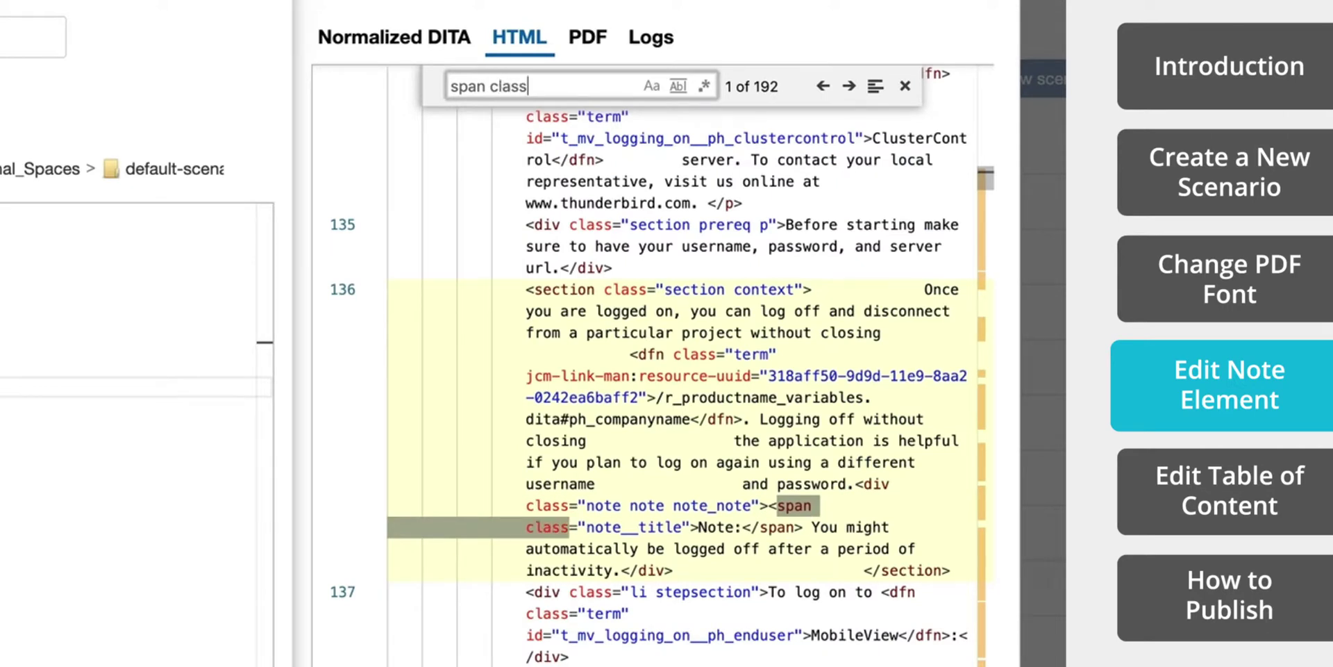
{"action": "left_click_drag", "start_coordinate": [586, 527], "coordinate": [682, 530]}
{"action": "right_click", "coordinate": [670, 534]}
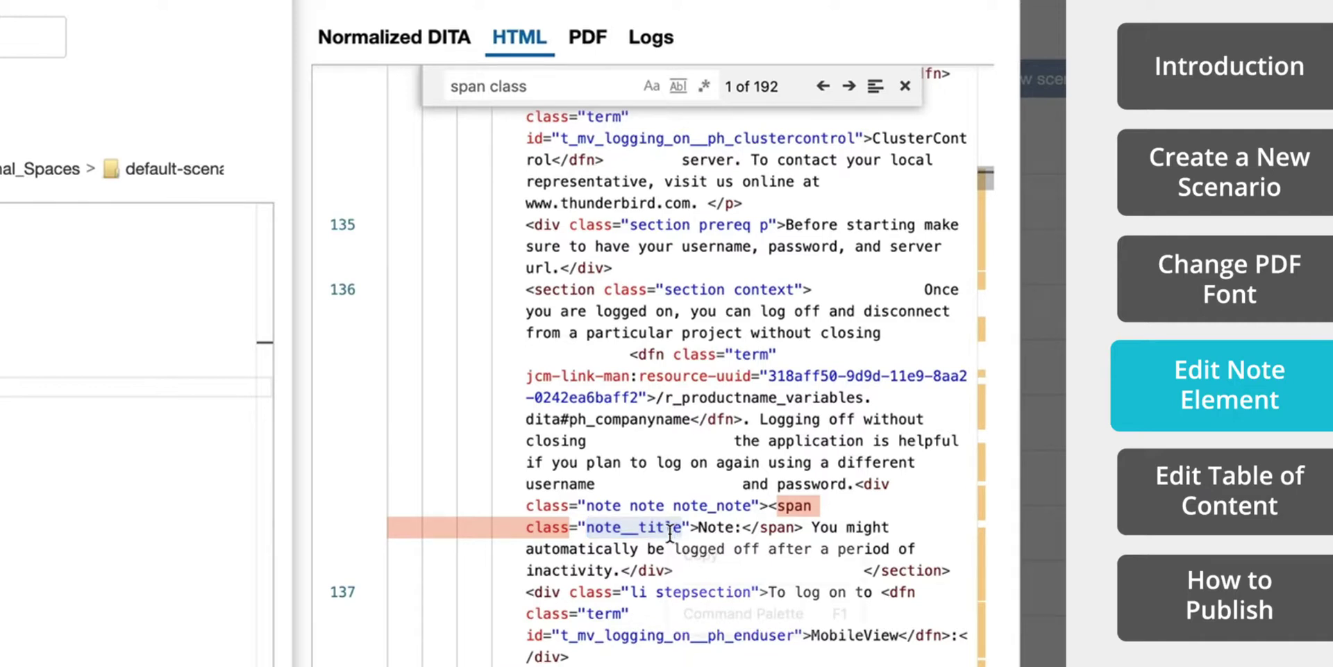
{"action": "left_click", "coordinate": [687, 549]}
{"action": "left_click", "coordinate": [905, 85]}
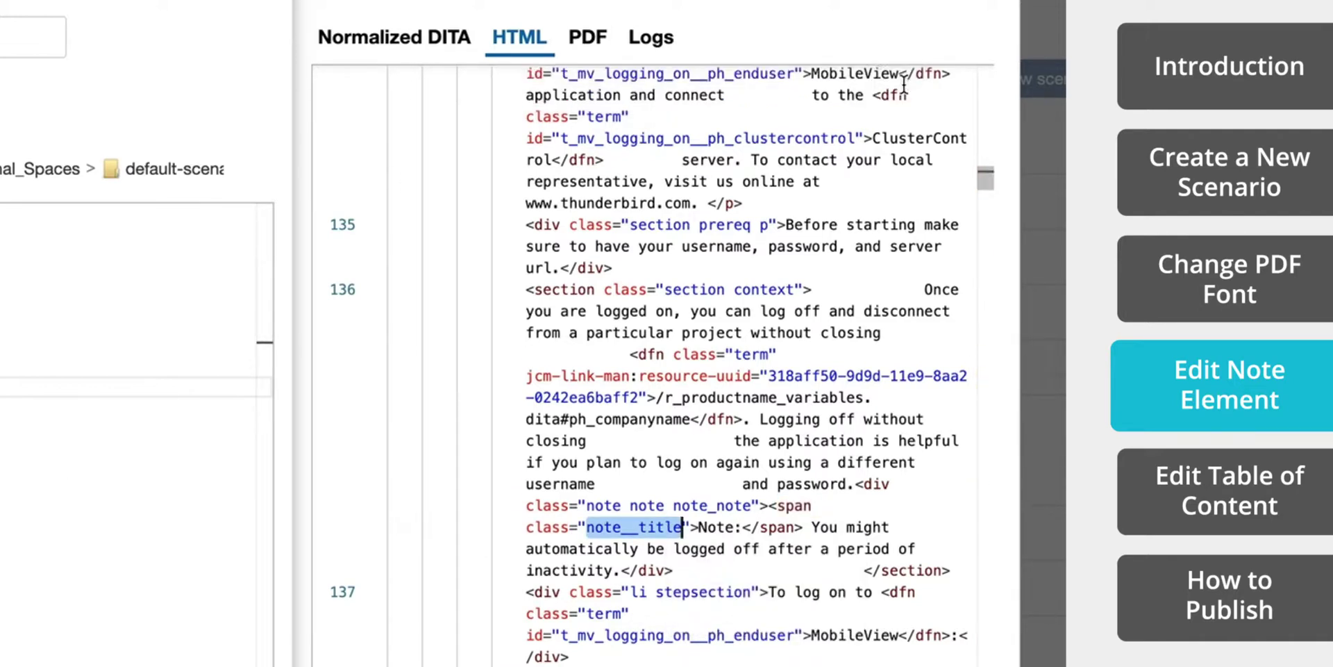
Locate the note paragraph under the Logging on to MobileView heading in the PDF preview
{"action": "left_click", "coordinate": [581, 36]}
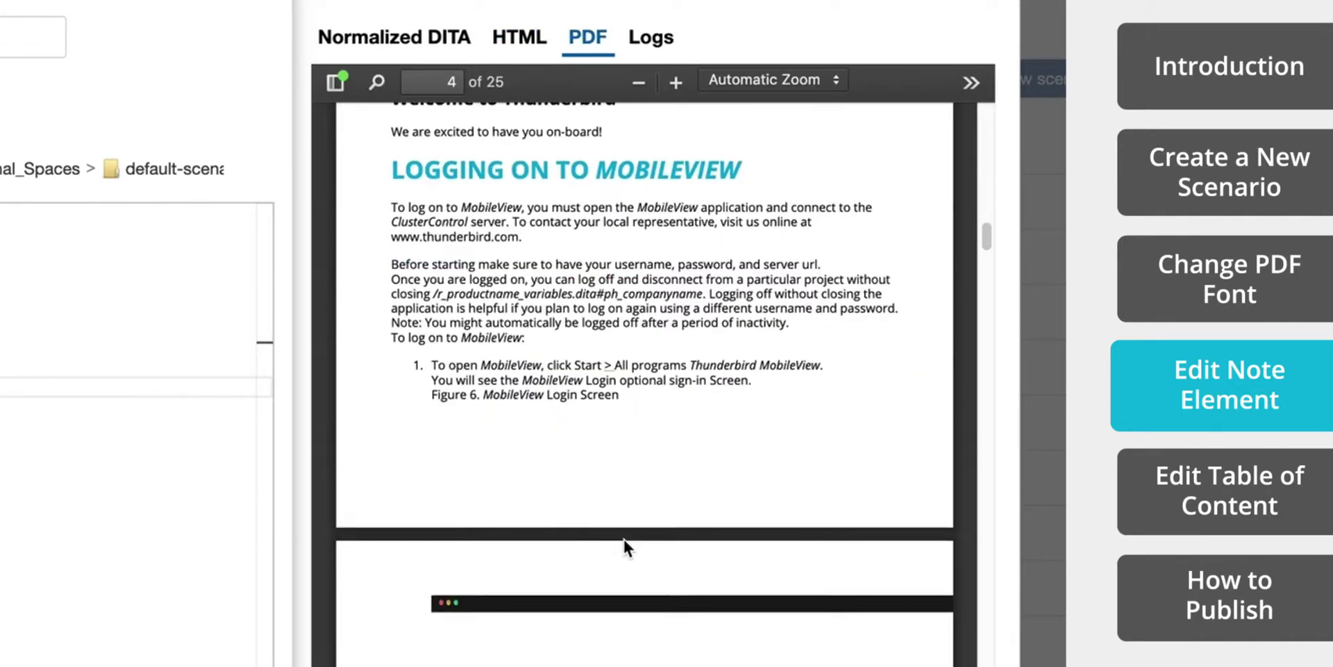
{"action": "scroll", "coordinate": [623, 536], "scroll_direction": "up", "scroll_amount": 15}
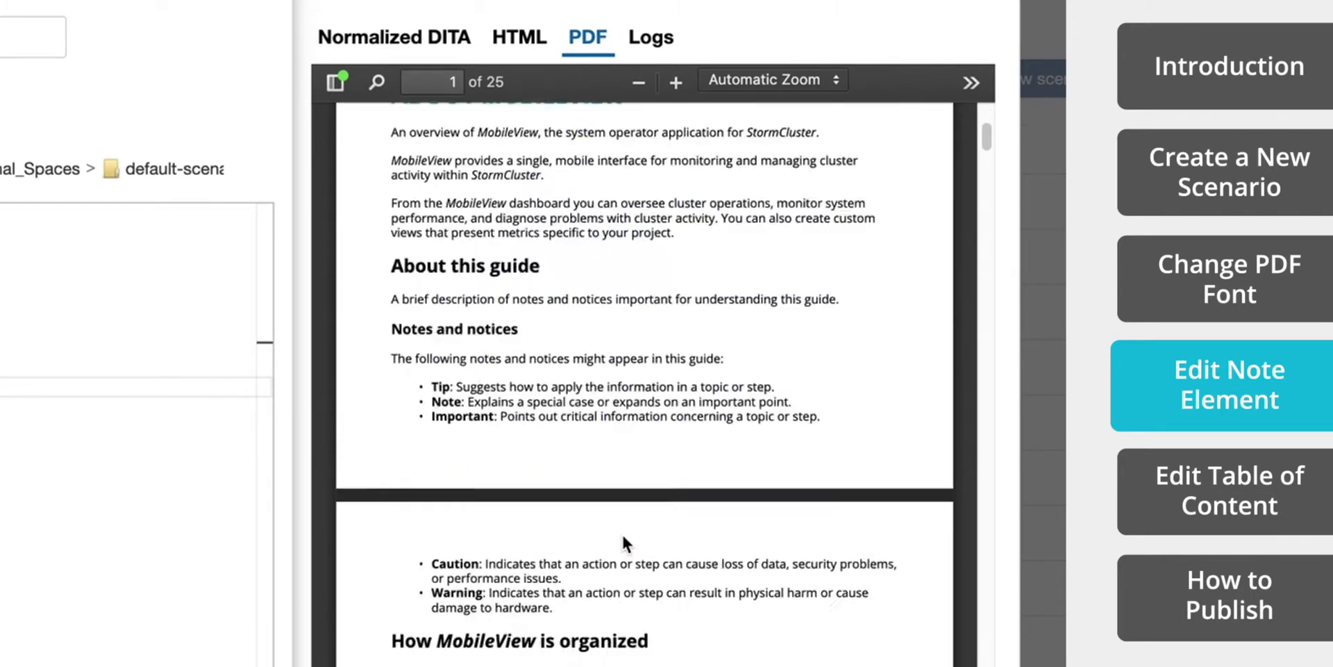
{"action": "scroll", "coordinate": [622, 532], "scroll_direction": "down", "scroll_amount": 15}
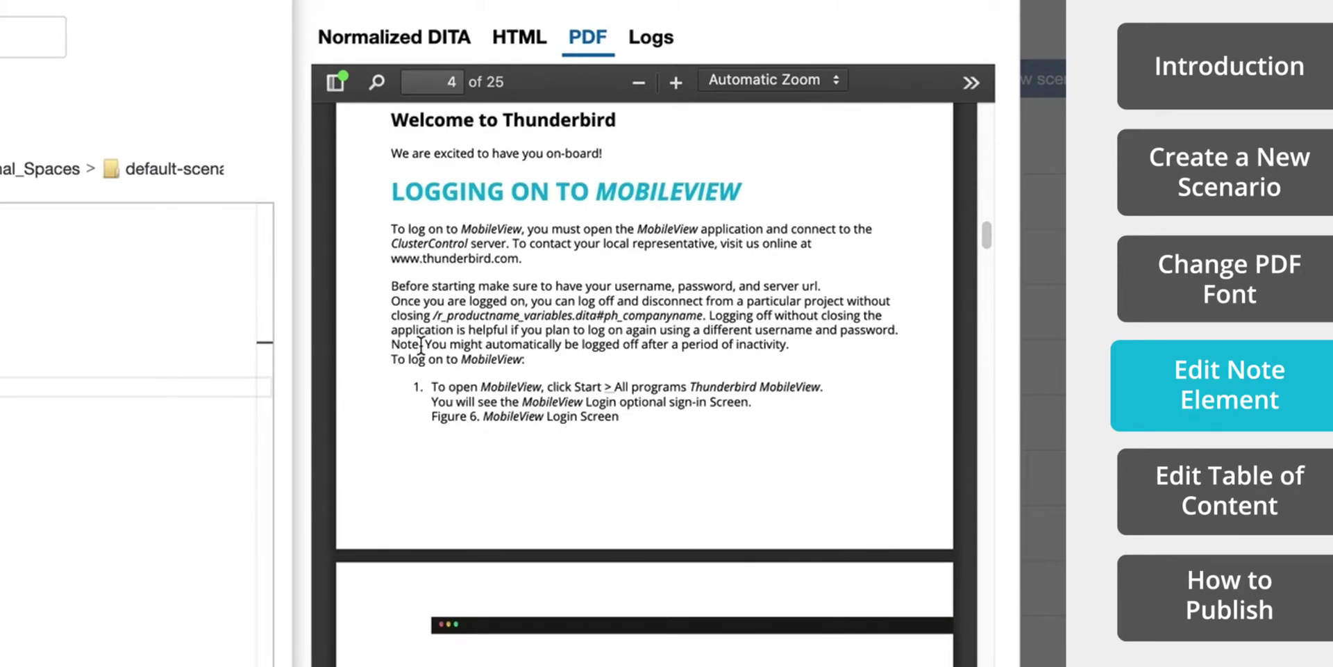
{"action": "left_click_drag", "start_coordinate": [392, 342], "coordinate": [525, 359]}
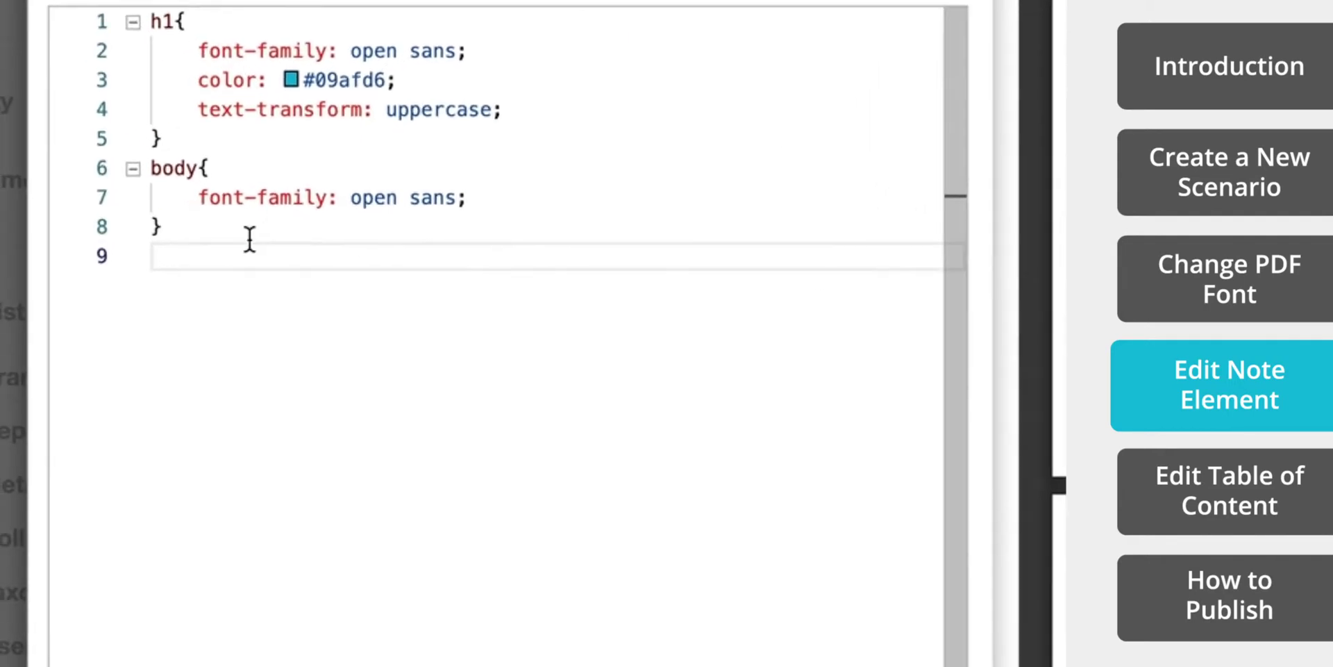
Add a .note__title rule with font-weight: bold below the body rule
{"action": "type", "text": ".note__title"}
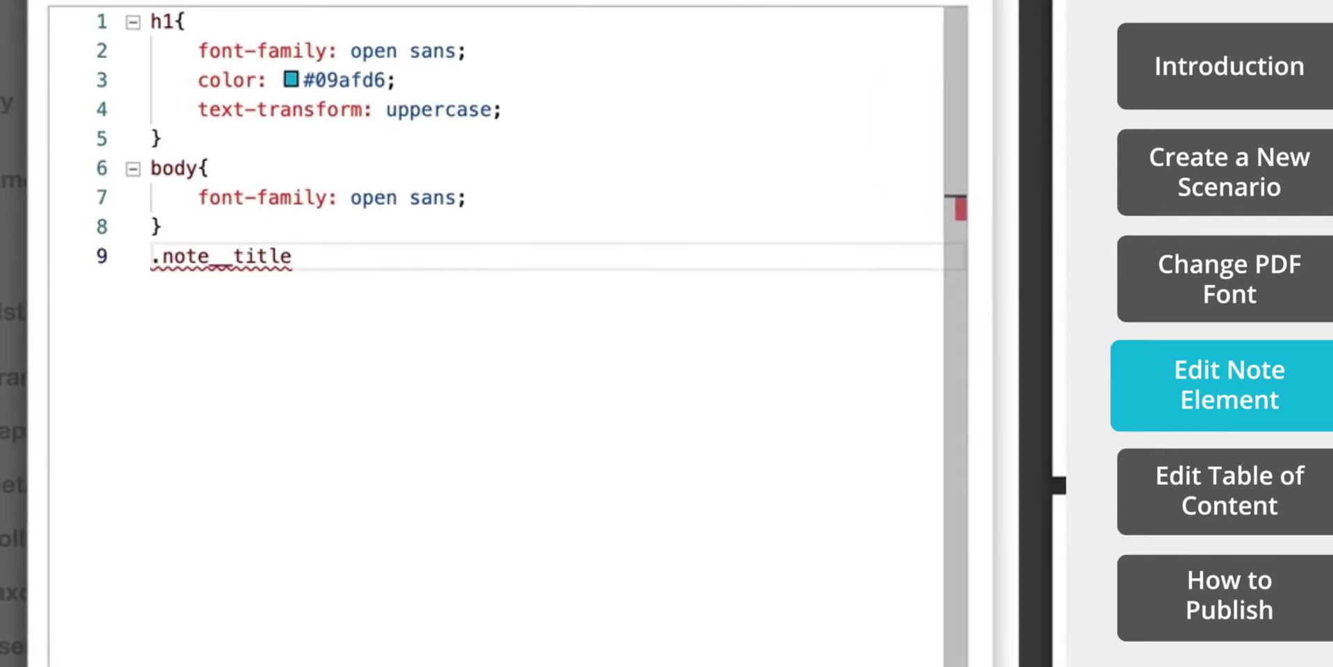
{"action": "type", "text": "{"}
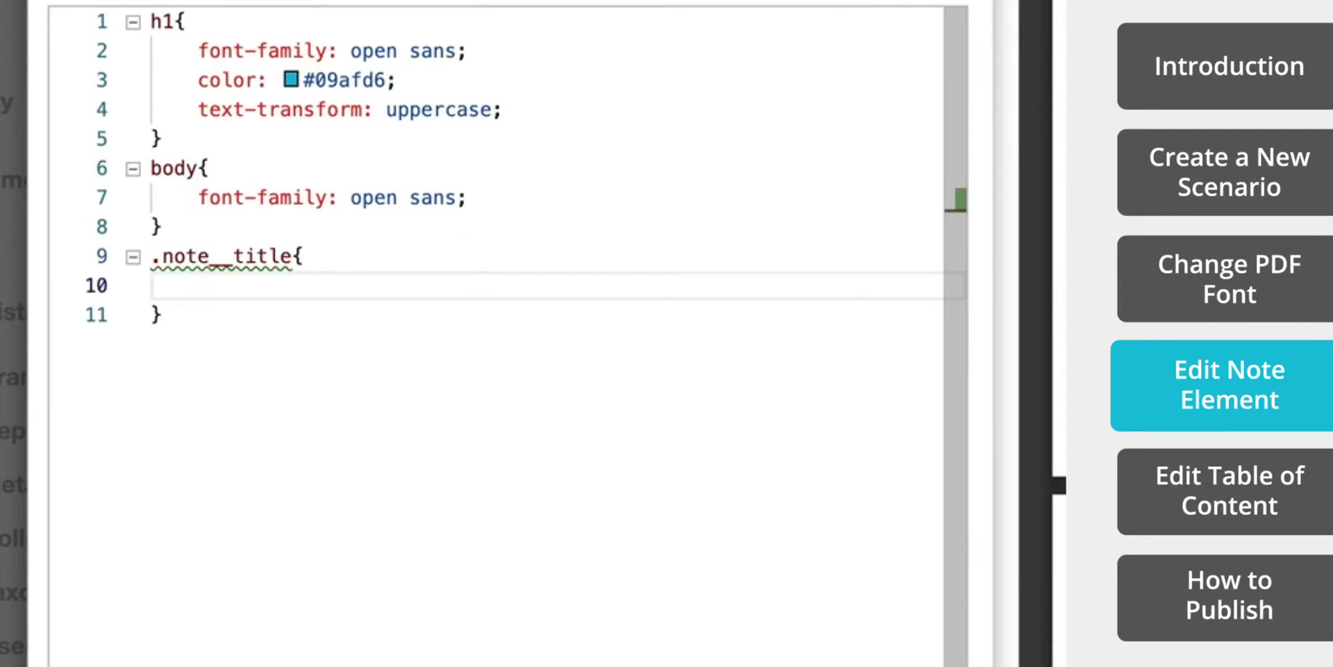
{"action": "type", "text": "font-w"}
{"action": "key", "text": "Return"}
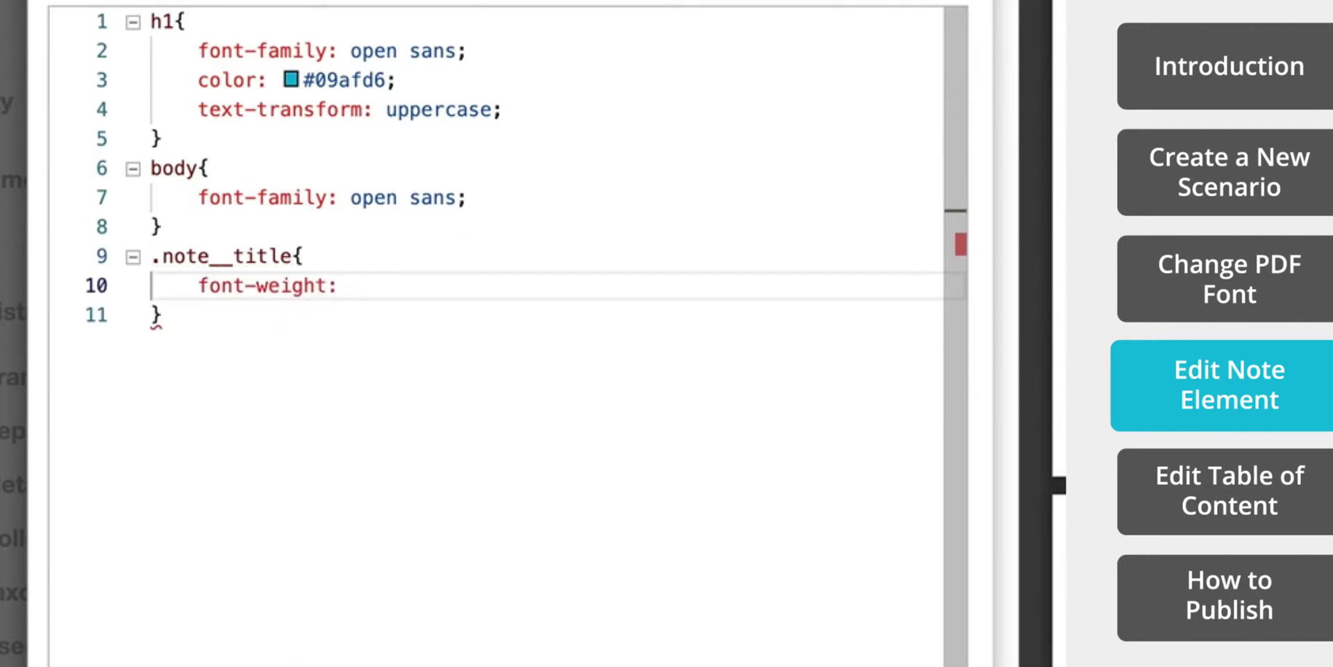
{"action": "type", "text": "bold;"}
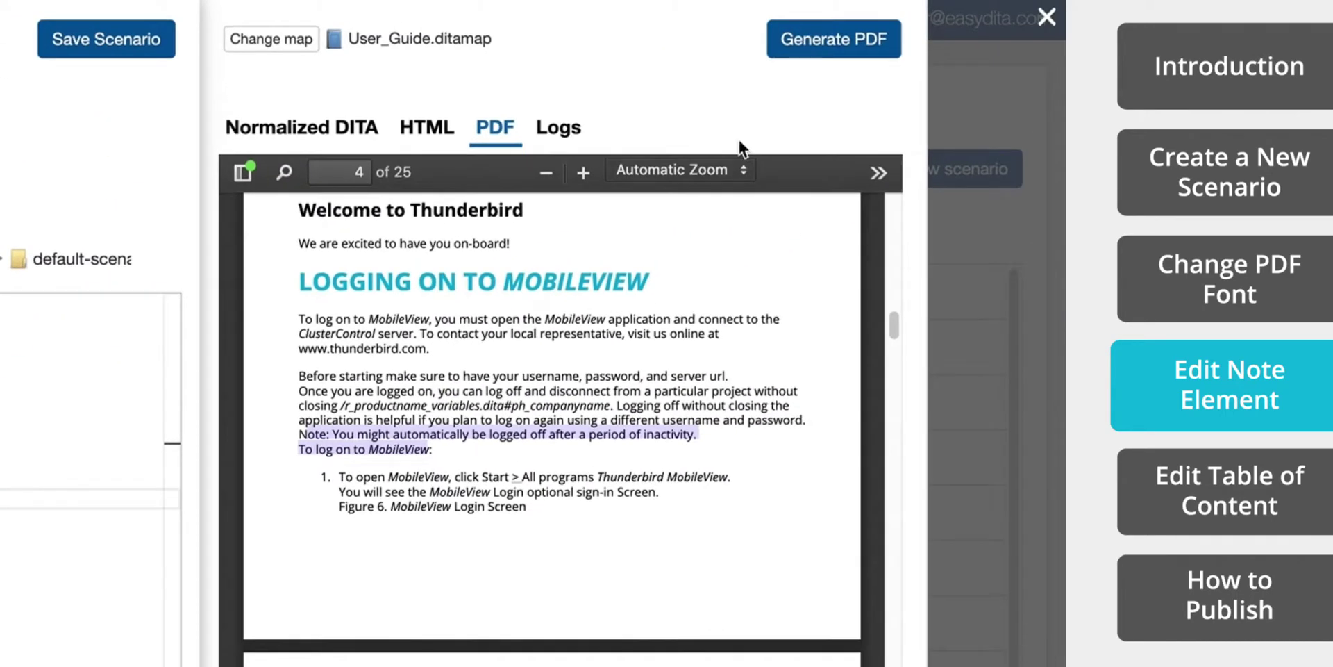
Regenerate the PDF preview and check the Note label in the Logging on to MobileView section
{"action": "left_click", "coordinate": [801, 40]}
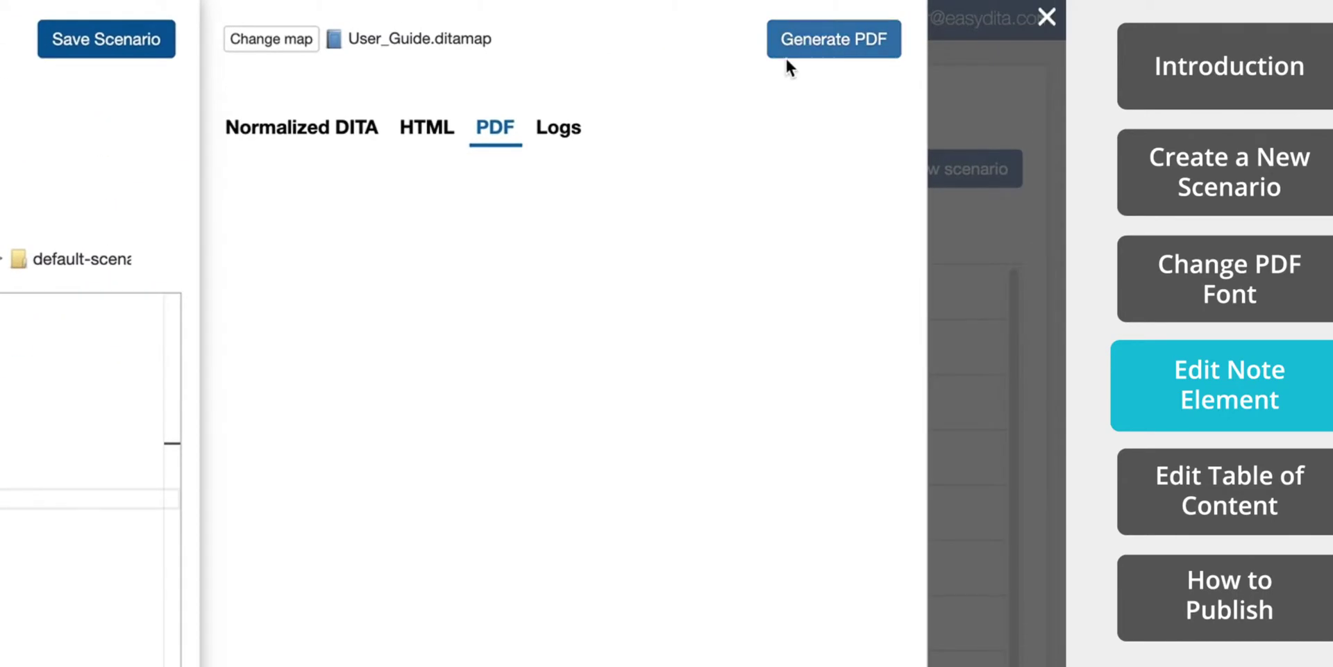
{"action": "scroll", "coordinate": [539, 417], "scroll_direction": "down", "scroll_amount": 15}
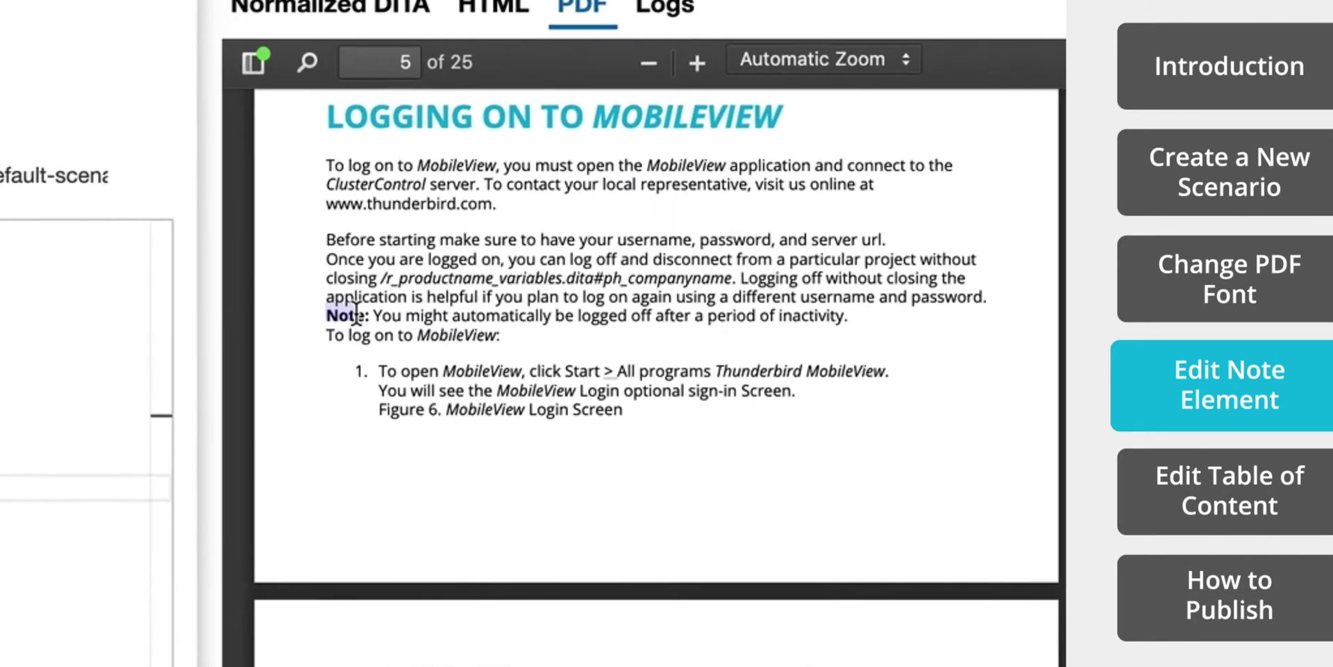
{"action": "left_click_drag", "start_coordinate": [302, 355], "coordinate": [440, 375]}
{"action": "left_click", "coordinate": [512, 326]}
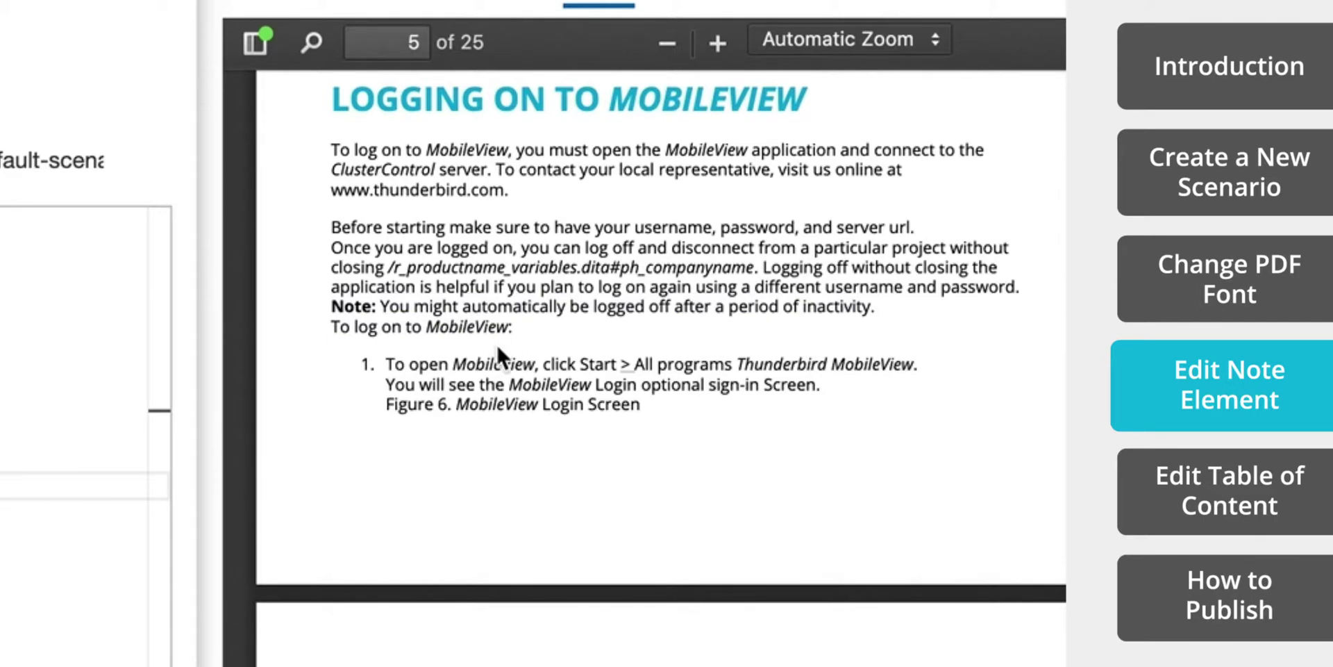
Add a nav li rule with list-style-type: none, padding: 10px 0px and font-size: 1.2rem below the .note__title rule
{"action": "scroll", "coordinate": [527, 291], "scroll_direction": "up", "scroll_amount": 10}
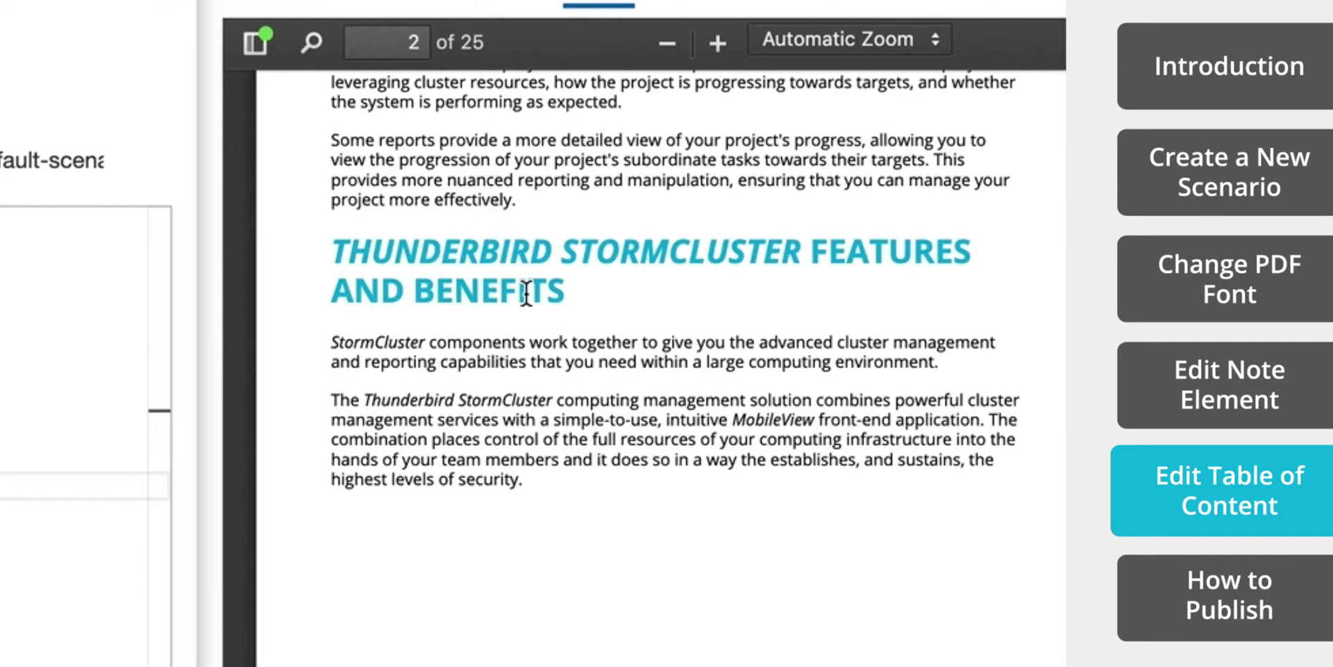
{"action": "scroll", "coordinate": [526, 292], "scroll_direction": "up", "scroll_amount": 5}
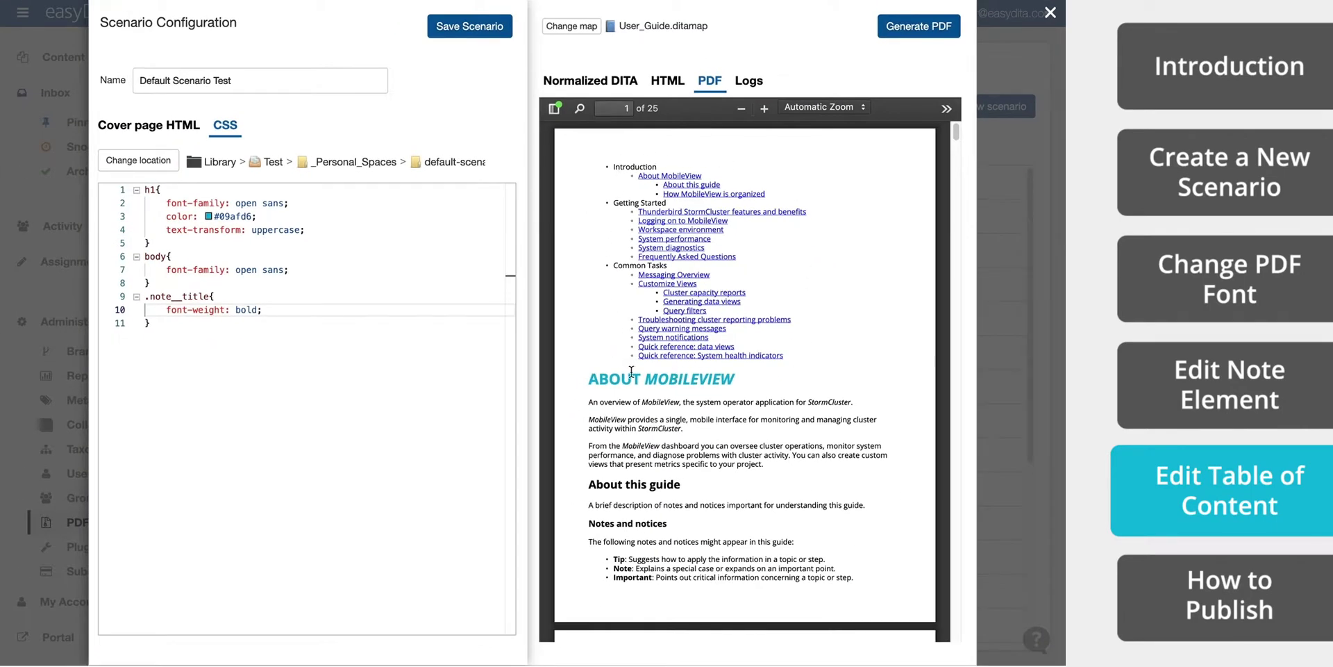
{"action": "key", "text": "Down"}
{"action": "key", "text": "End"}
{"action": "key", "text": "Return"}
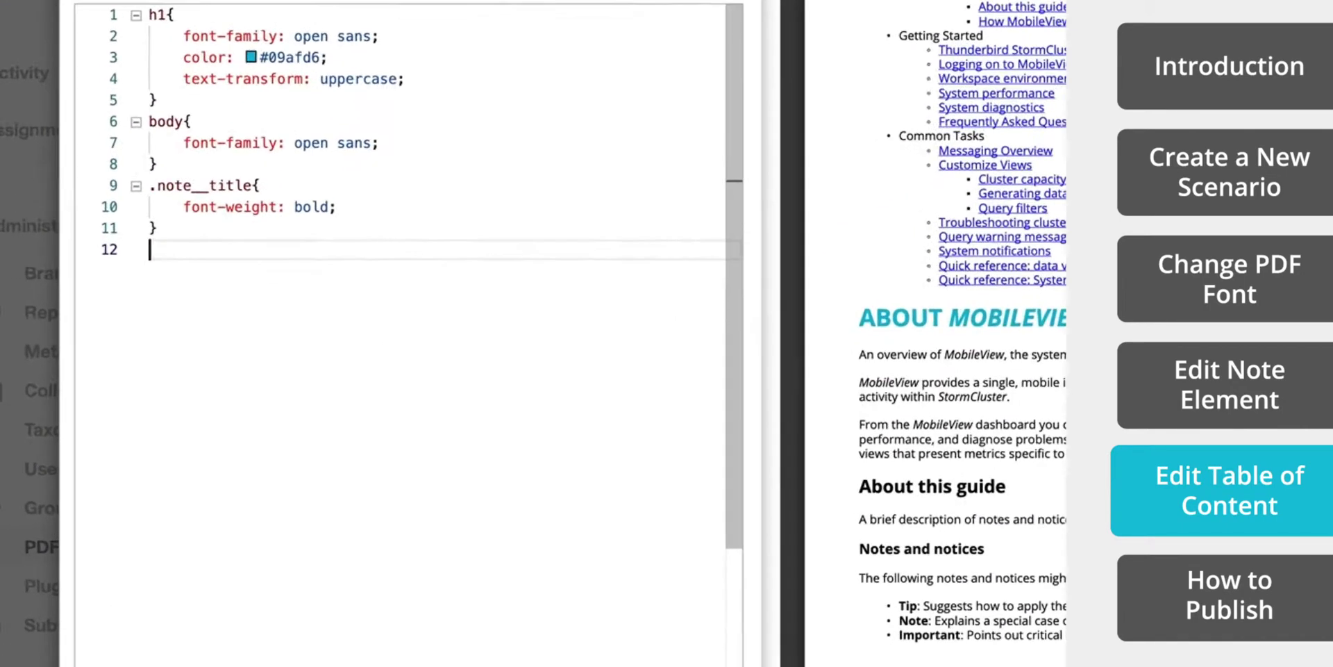
{"action": "type", "text": "nav li {"}
{"action": "key", "text": "Return"}
{"action": "type", "text": "list-style-type: none"}
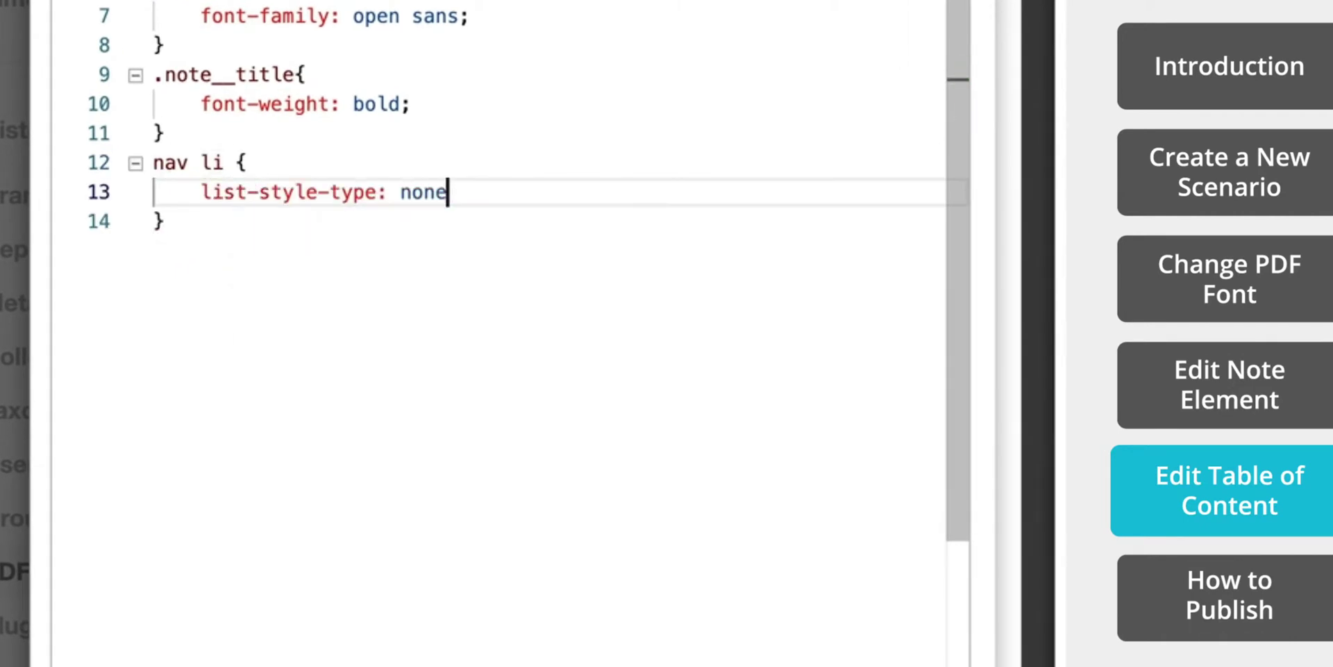
{"action": "type", "text": ";"}
{"action": "key", "text": "Return"}
{"action": "type", "text": "padding: 10px 0px;"}
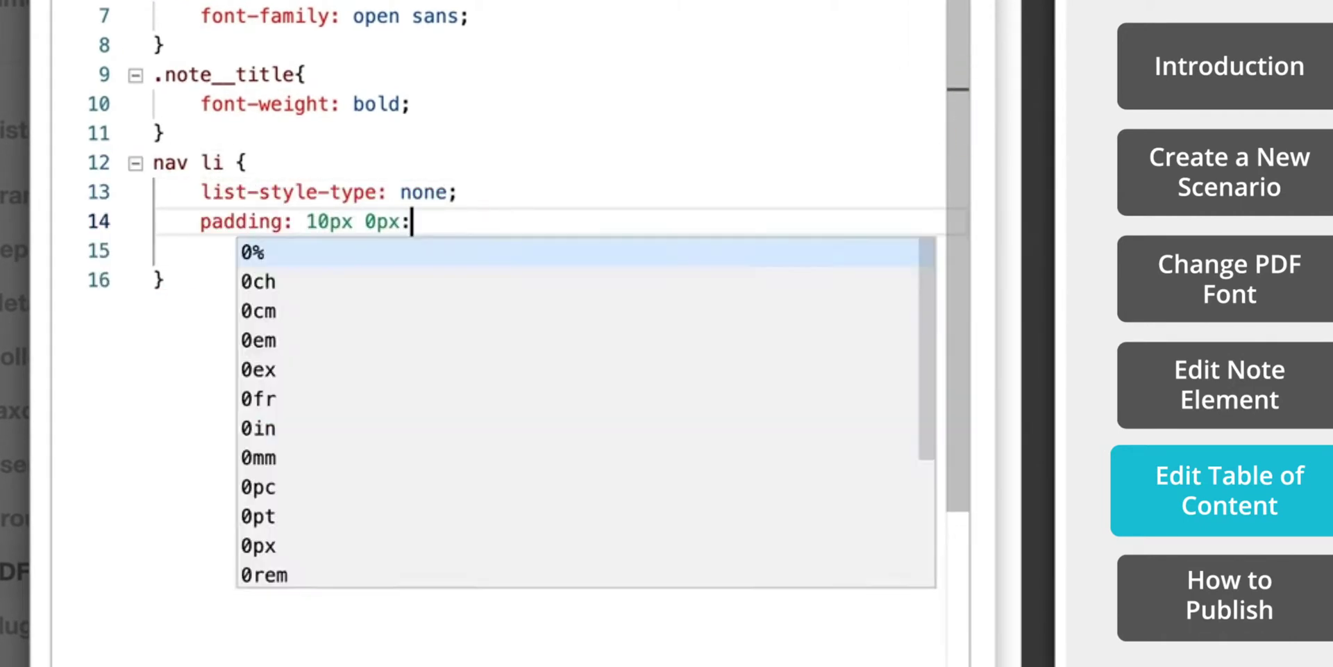
{"action": "key", "text": "Return"}
{"action": "type", "text": "font-size: 1.2rem;"}
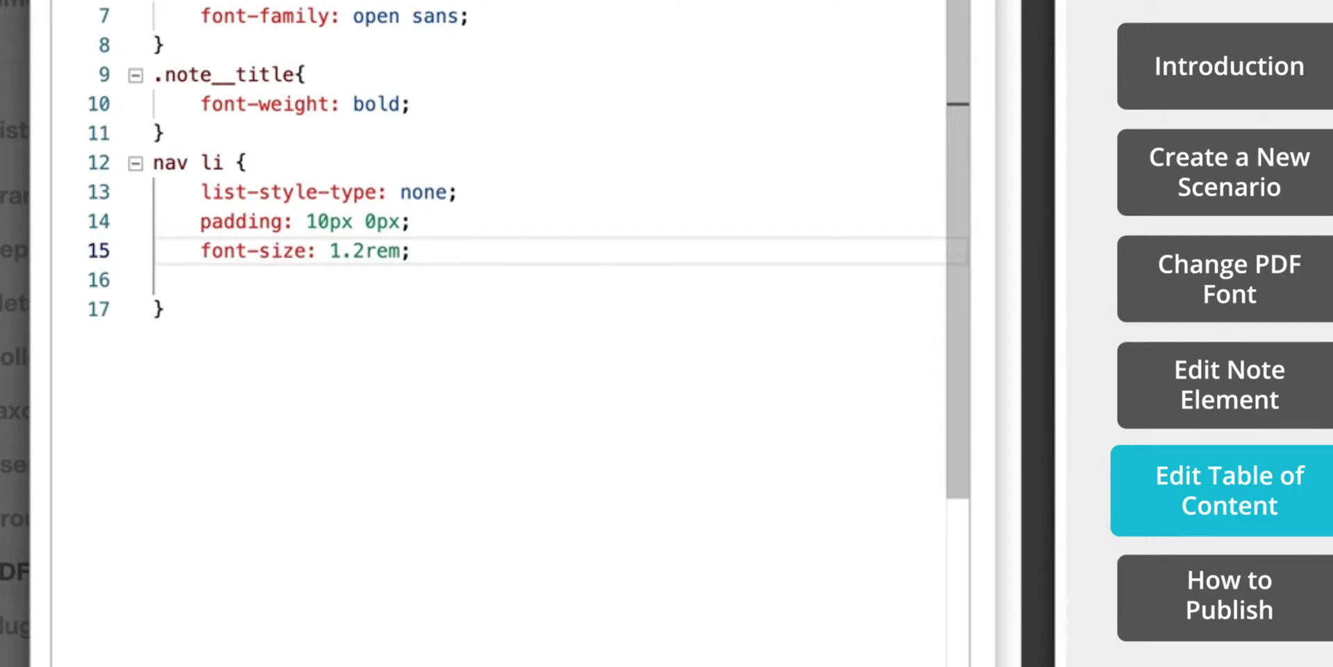
Add a nav li:first-child rule with margin-top: 20px below the nav li rule
{"action": "key", "text": "Down"}
{"action": "key", "text": "Down"}
{"action": "key", "text": "Return"}
{"action": "type", "text": "nav li:first-child{"}
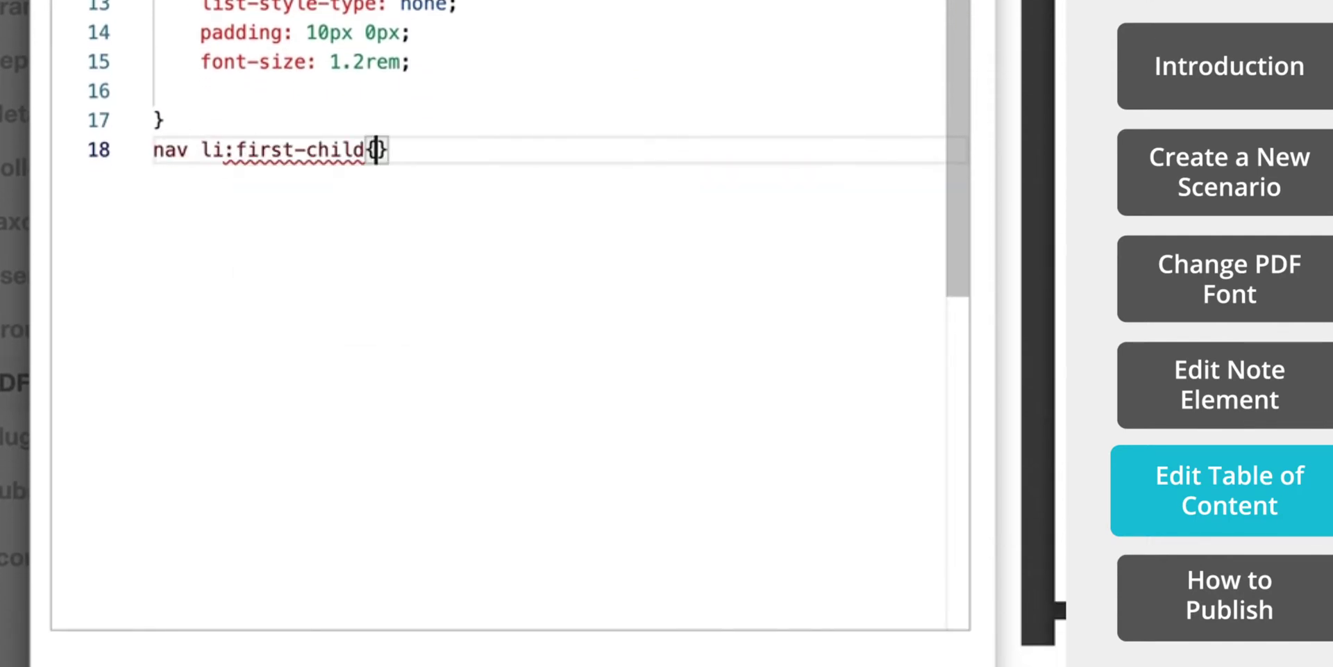
{"action": "type", "text": "margin-top: 20px;"}
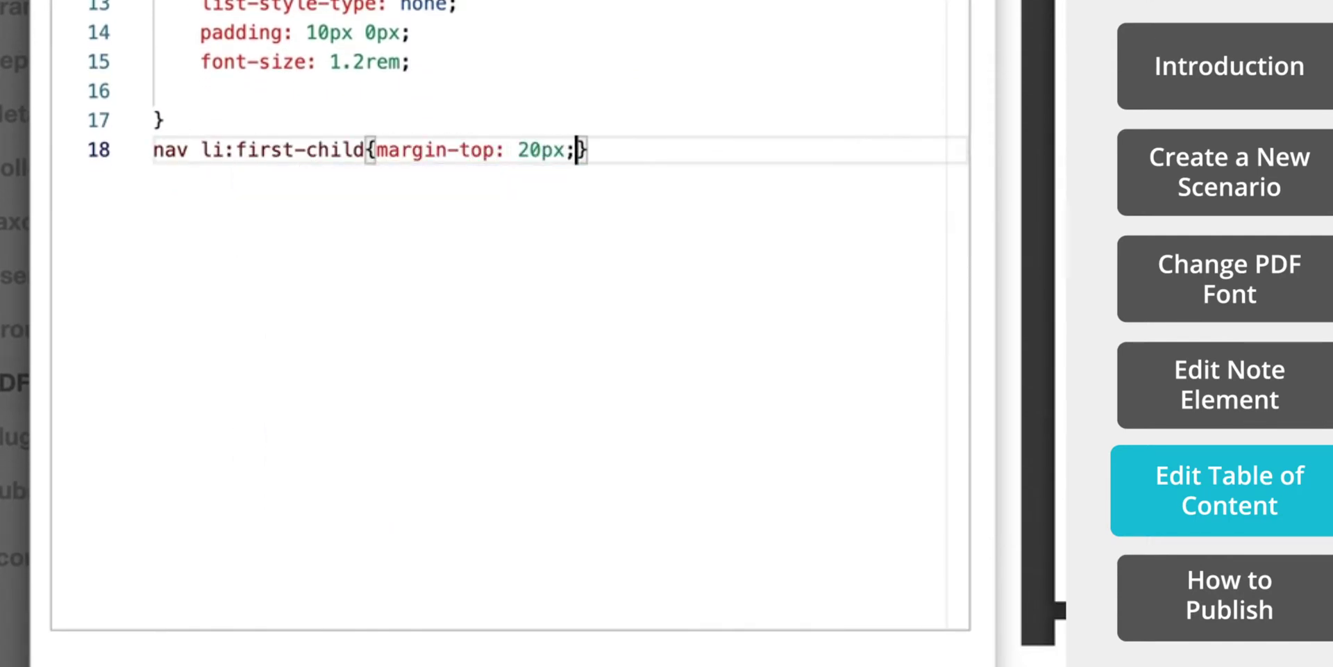
Add a nav ul rule with margin-left: 20px, regenerate the PDF preview and check the table of contents
{"action": "key", "text": "End"}
{"action": "key", "text": "Return"}
{"action": "type", "text": "nav ul {"}
{"action": "key", "text": "Return"}
{"action": "type", "text": "margin-left:20"}
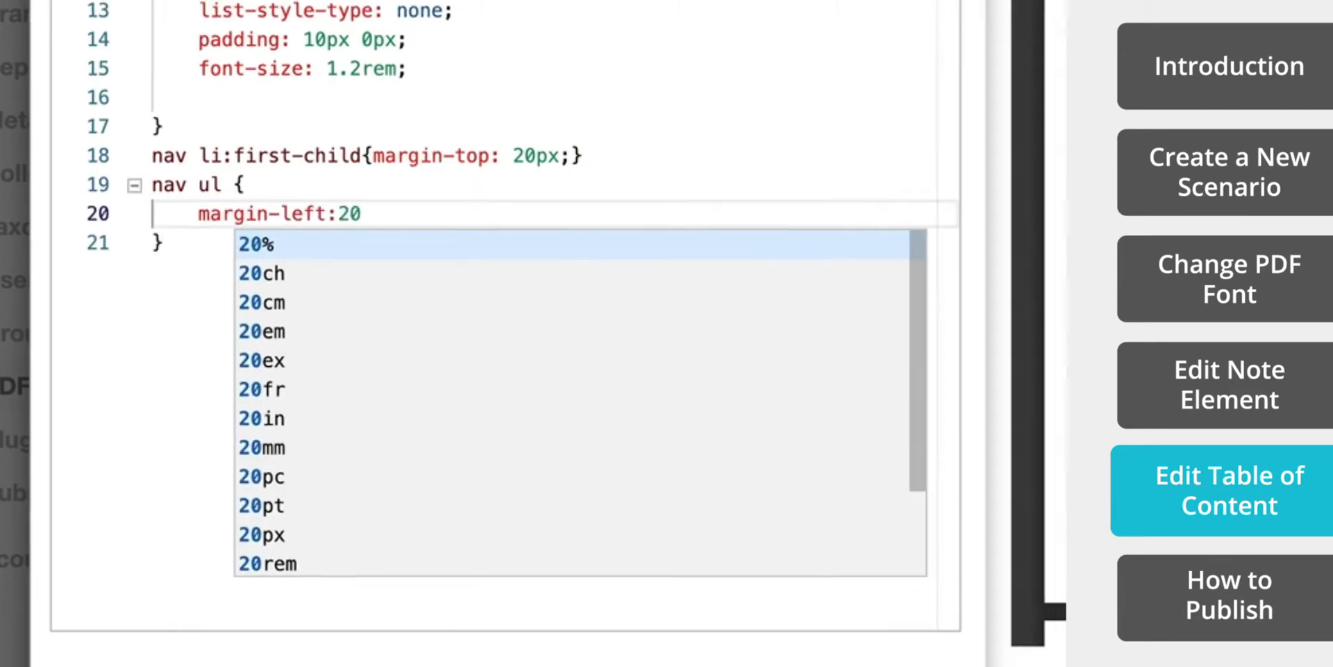
{"action": "type", "text": "px;"}
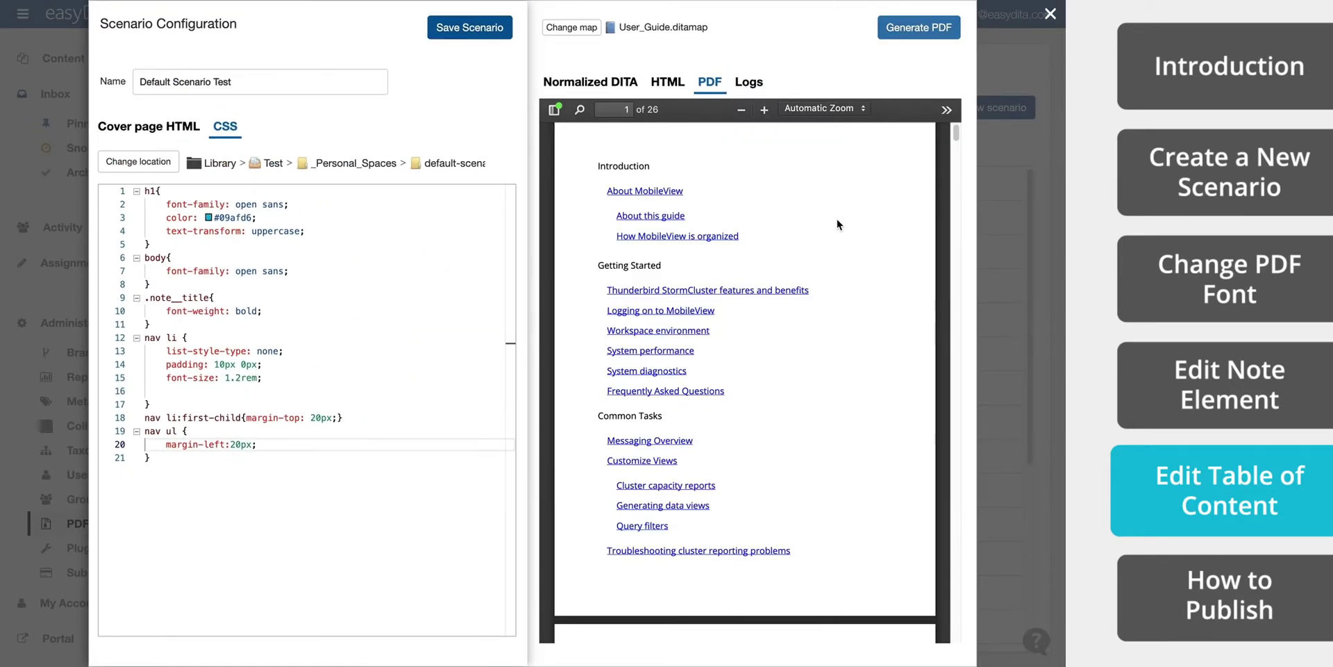
{"action": "scroll", "coordinate": [837, 225], "scroll_direction": "down", "scroll_amount": 6}
{"action": "scroll", "coordinate": [837, 224], "scroll_direction": "up", "scroll_amount": 6}
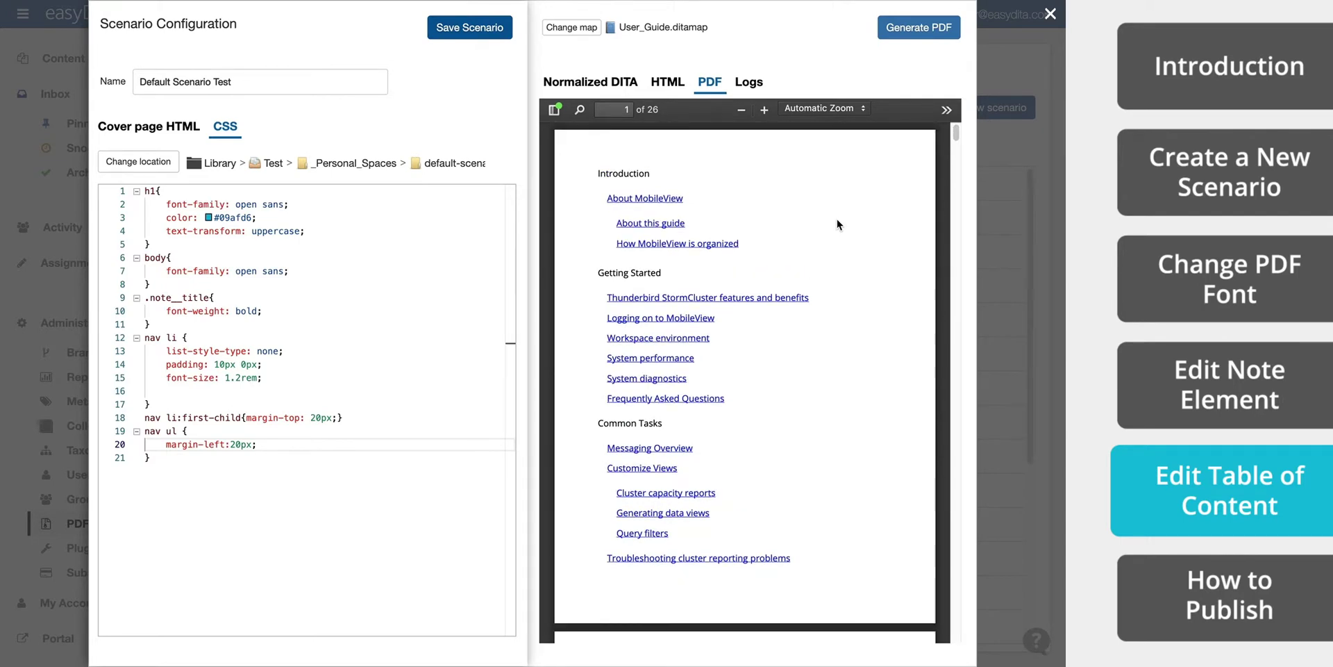
Add a nav a::after rule with content: leader("-") target-counter(attr(href), page); and regenerate the PDF preview
{"action": "left_click", "coordinate": [316, 471]}
{"action": "key", "text": "Return"}
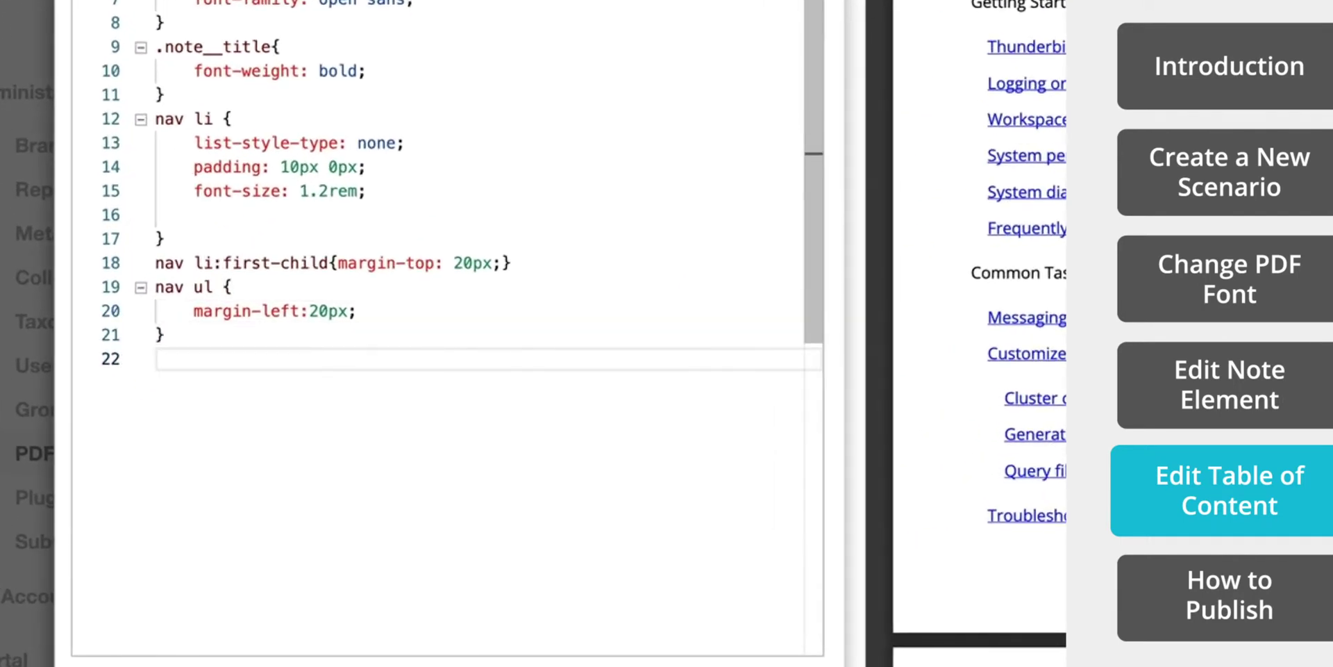
{"action": "type", "text": "nav a::after {"}
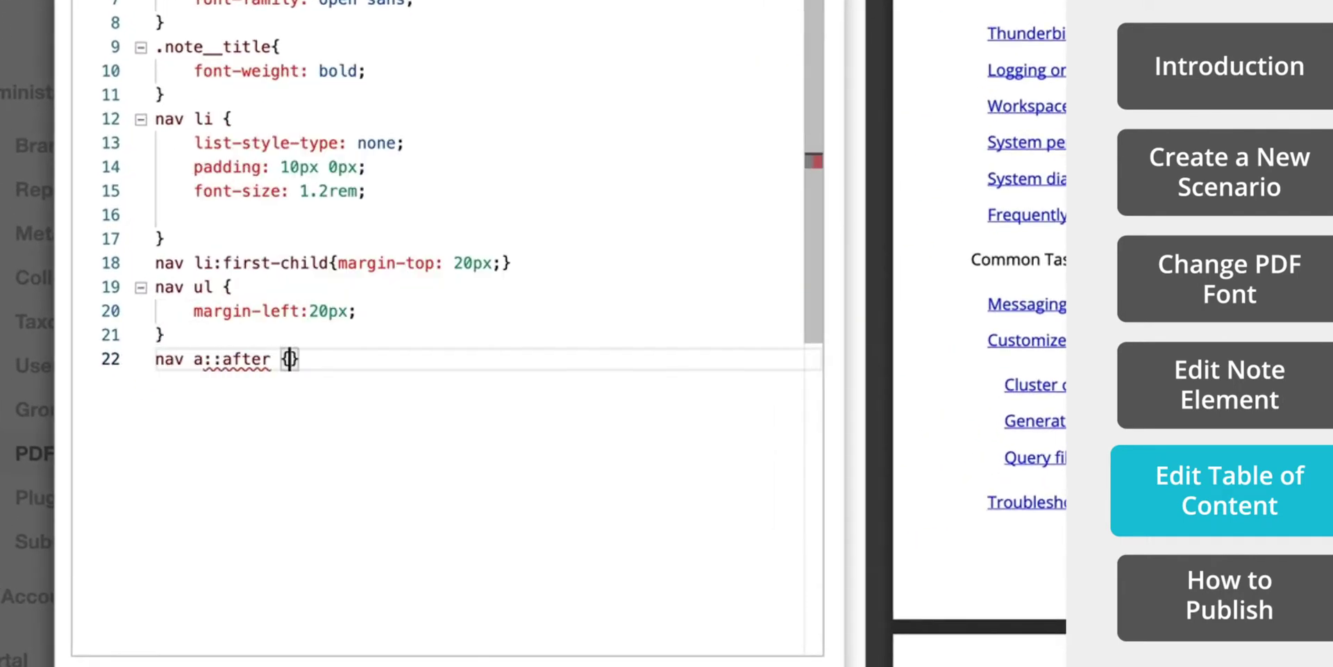
{"action": "key", "text": "Return"}
{"action": "type", "text": "content: leader(\"-\") target-counter(attr(href),"}
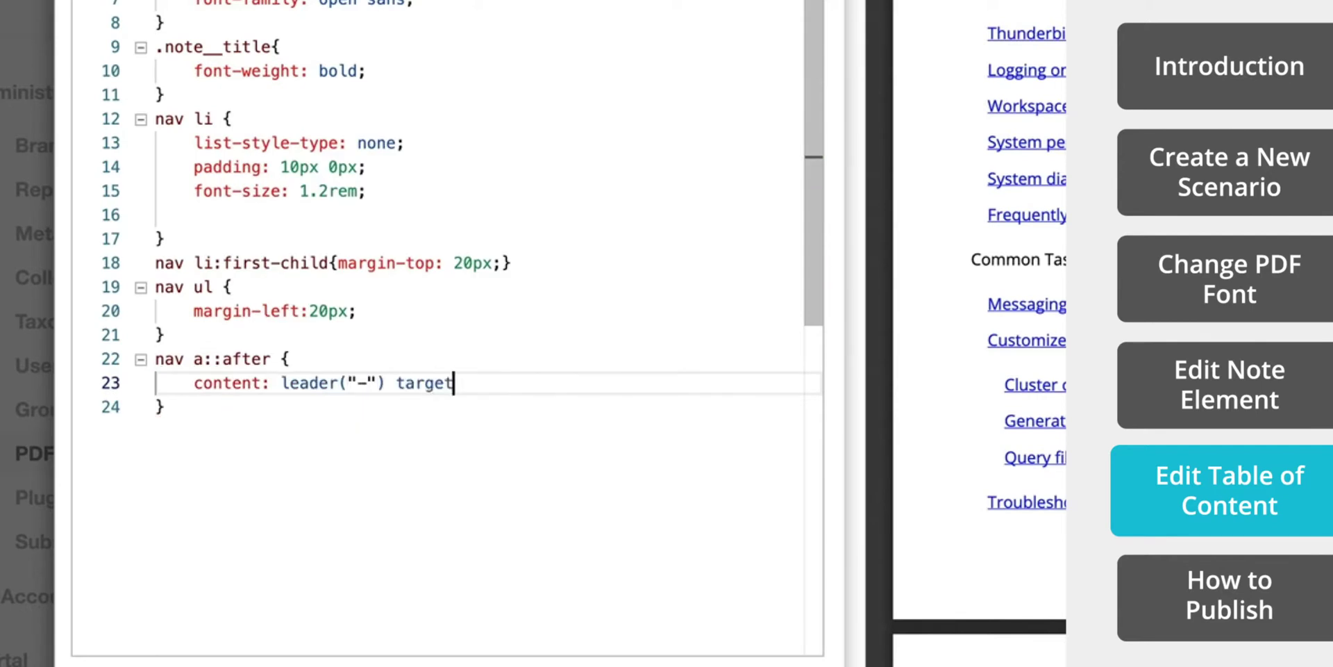
{"action": "type", "text": " page);"}
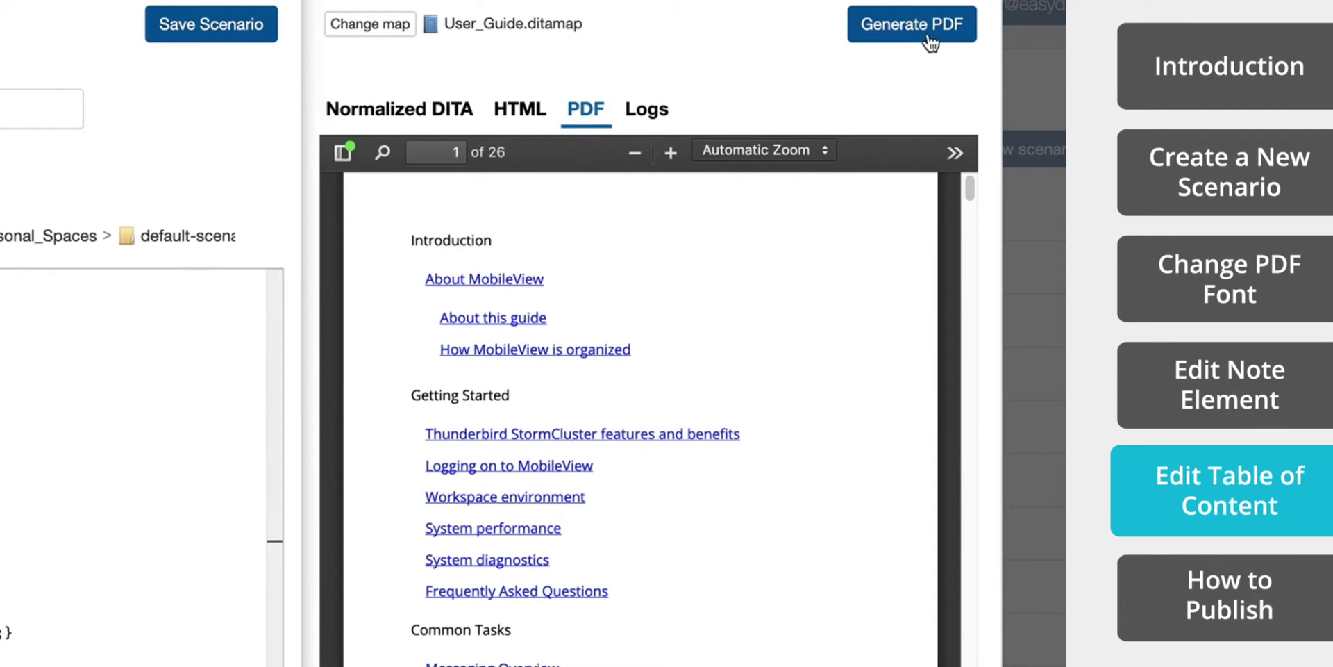
{"action": "left_click", "coordinate": [930, 40]}
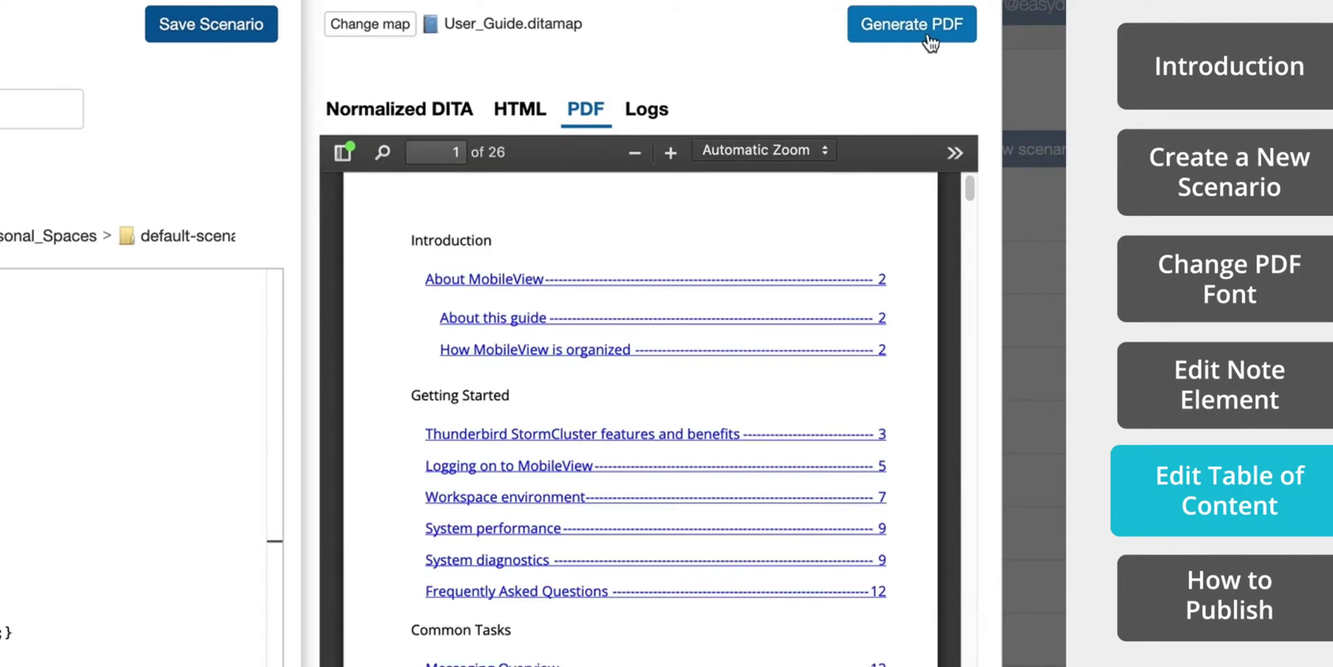
Change the leader character in the nav a::after rule to a period and regenerate the PDF preview
{"action": "double_click", "coordinate": [367, 386]}
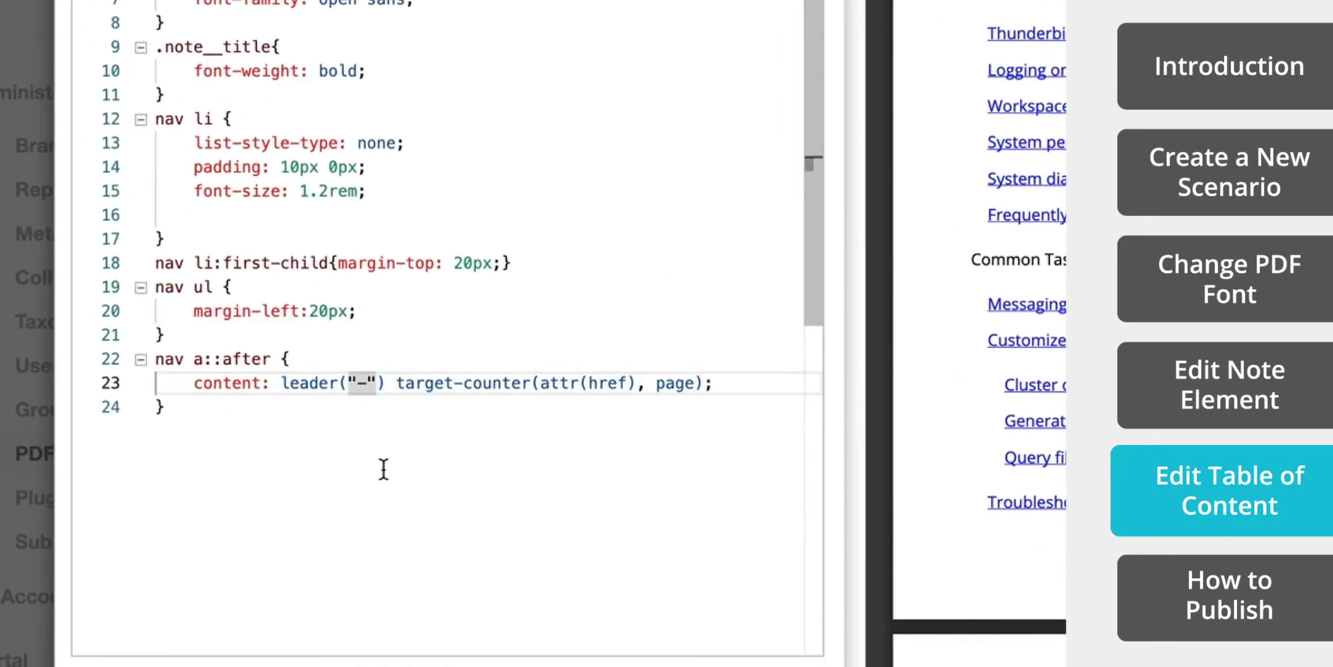
{"action": "type", "text": "."}
{"action": "left_click", "coordinate": [915, 32]}
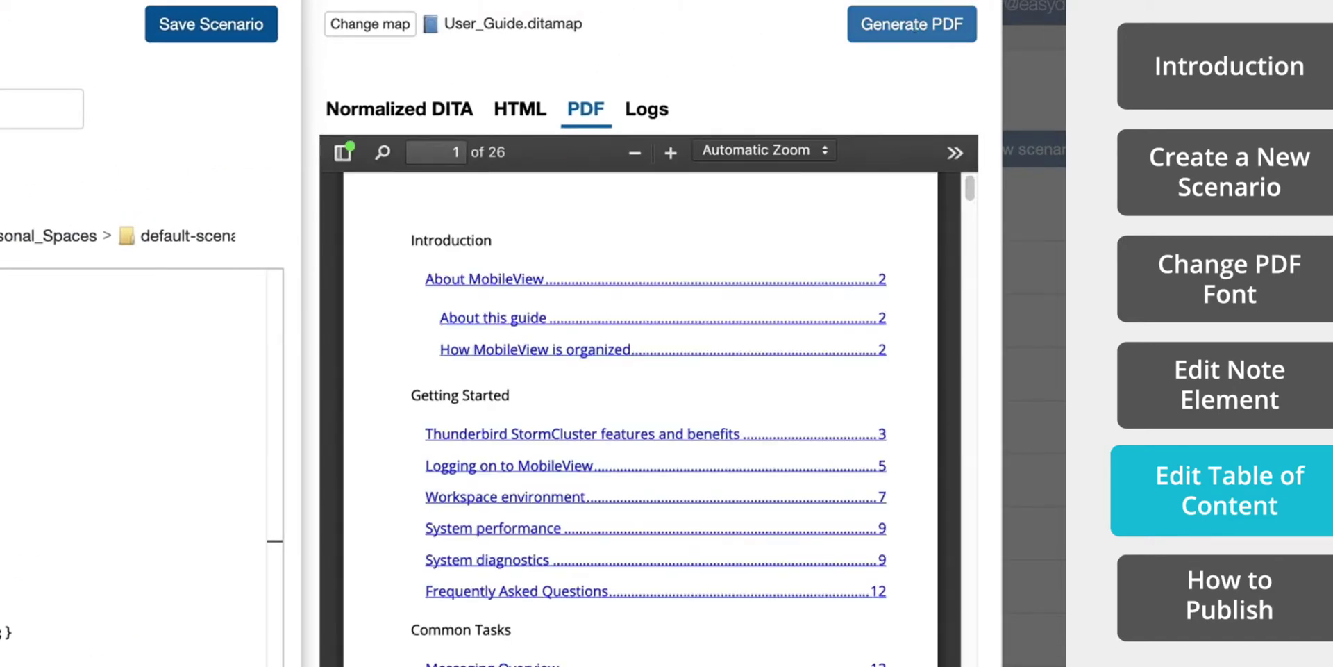
Add a nav::before rule with content: "Contents"; below the nav a::after rule
{"action": "left_click", "coordinate": [467, 426]}
{"action": "key", "text": "Return"}
{"action": "type", "text": "na"}
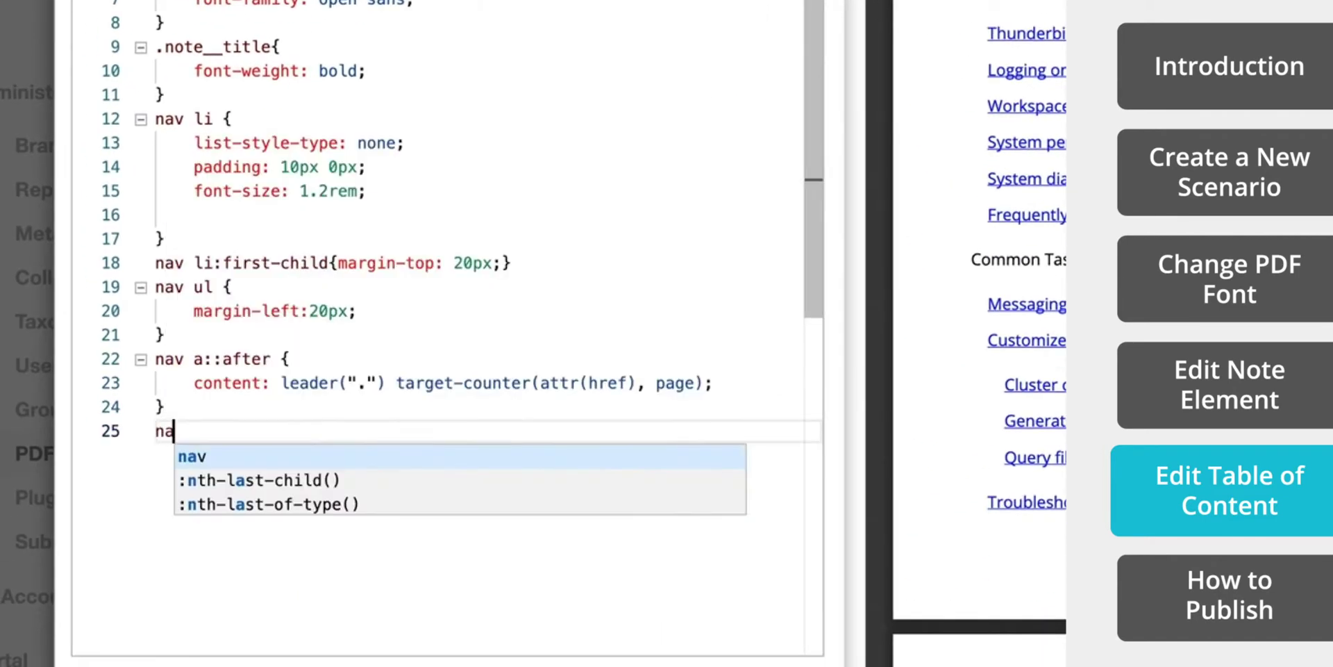
{"action": "type", "text": "v::before {"}
{"action": "key", "text": "Return"}
{"action": "type", "text": "content: \""}
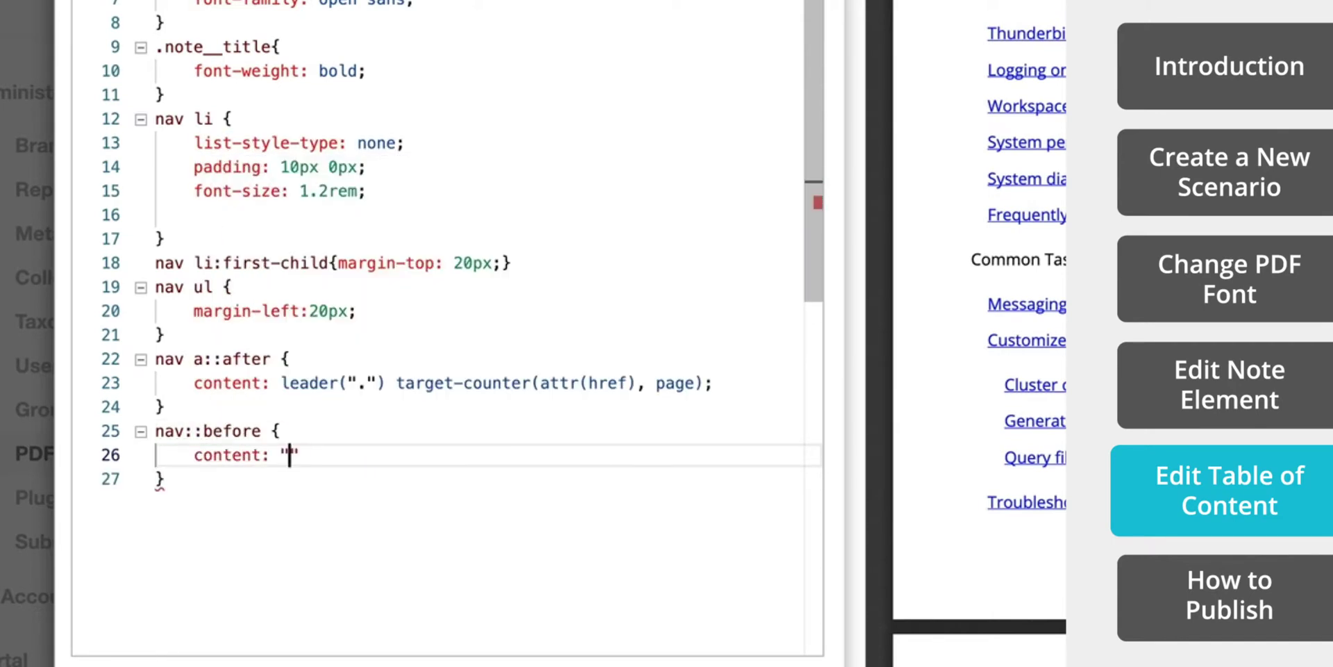
{"action": "type", "text": "Contents\";"}
Give the nav::before rule font-size: 2rem and color #09afd6, and regenerate the PDF preview
{"action": "key", "text": "Return"}
{"action": "type", "text": "font-size: 2rem;"}
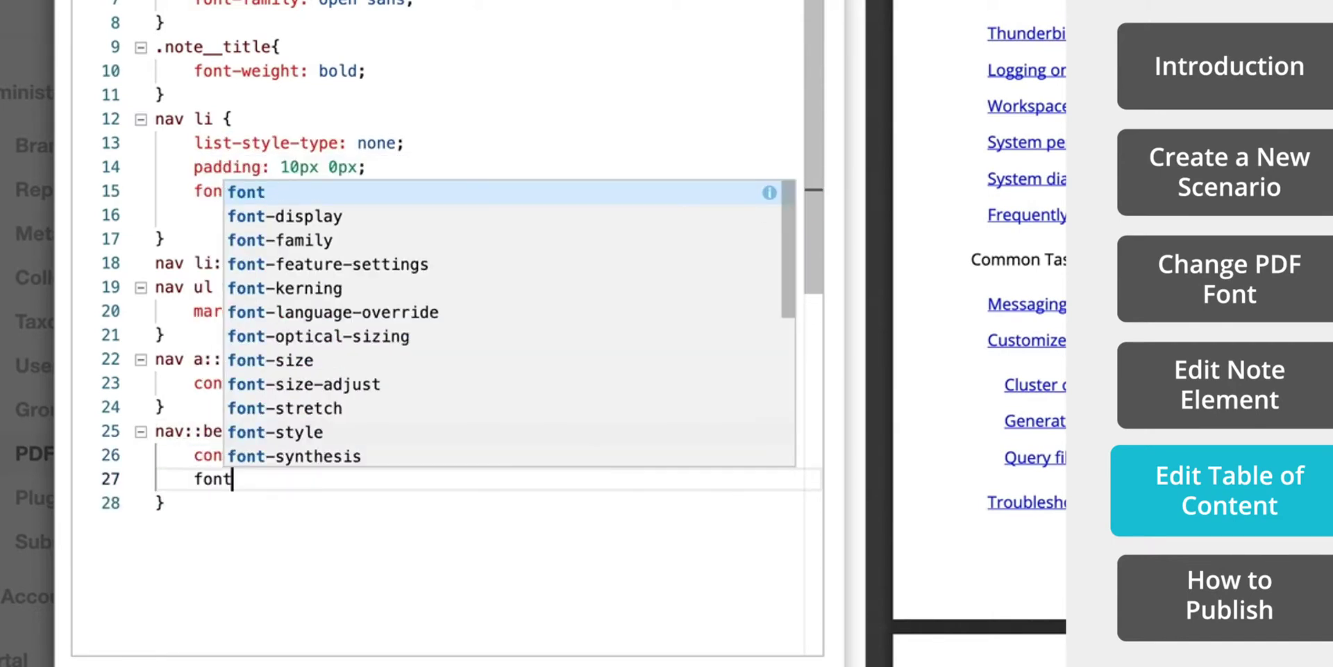
{"action": "key", "text": "Return"}
{"action": "type", "text": "color: #"}
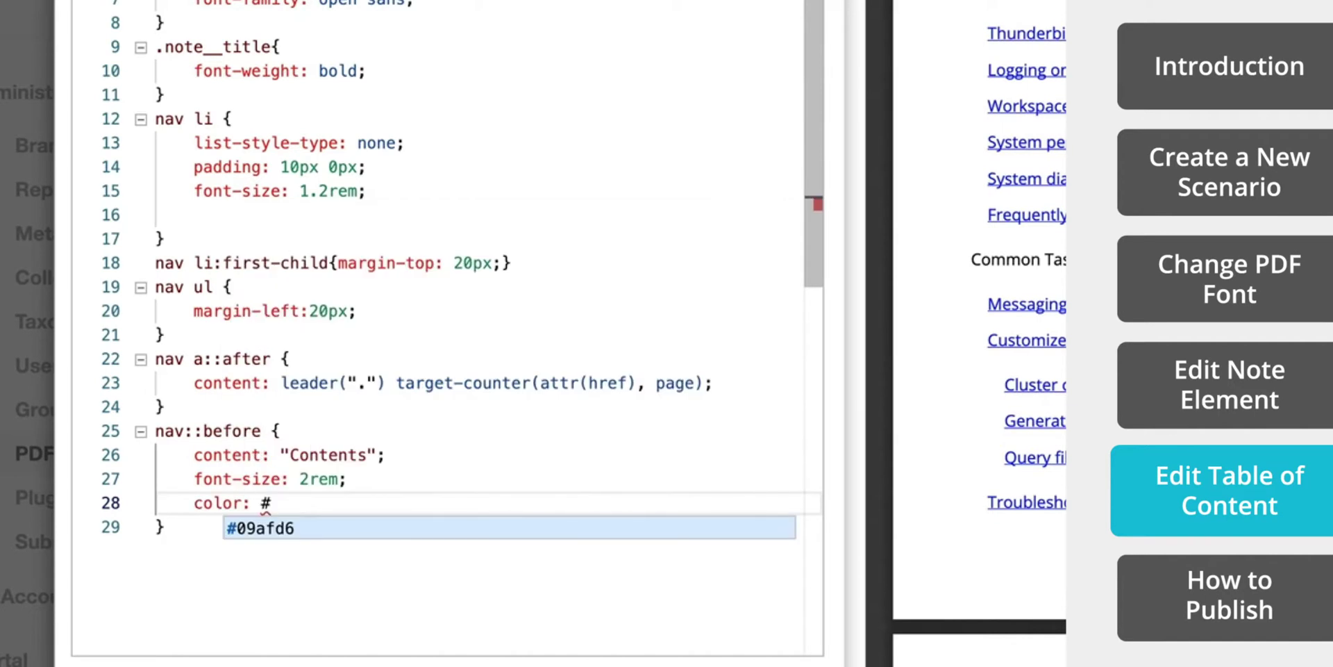
{"action": "key", "text": "Return"}
{"action": "left_click", "coordinate": [920, 35]}
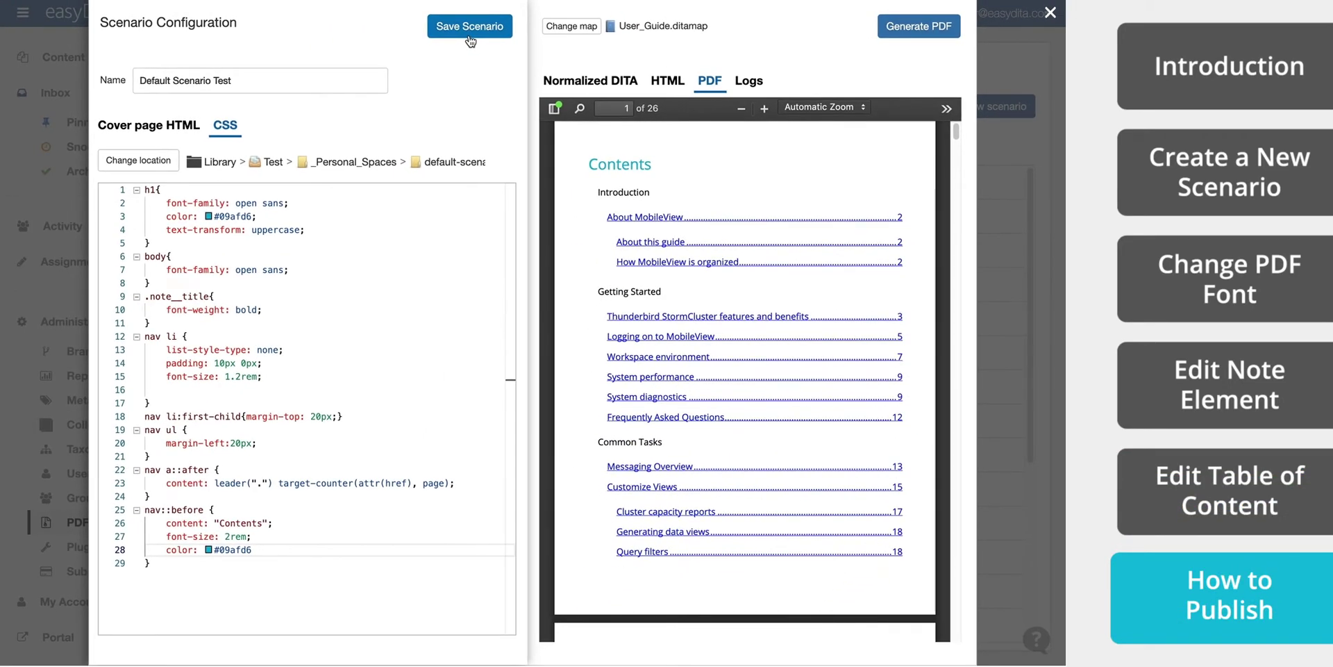
Save the Default Scenario Test scenario and close its configuration
{"action": "left_click", "coordinate": [470, 41]}
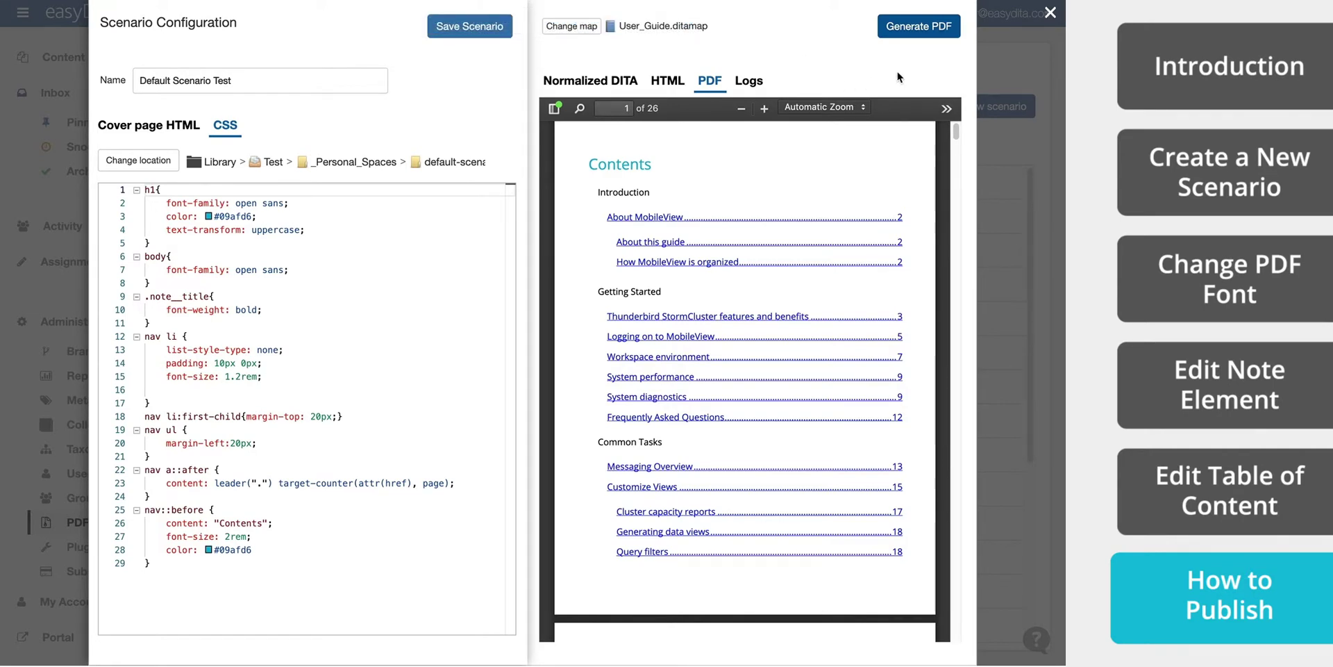
{"action": "left_click", "coordinate": [1049, 15]}
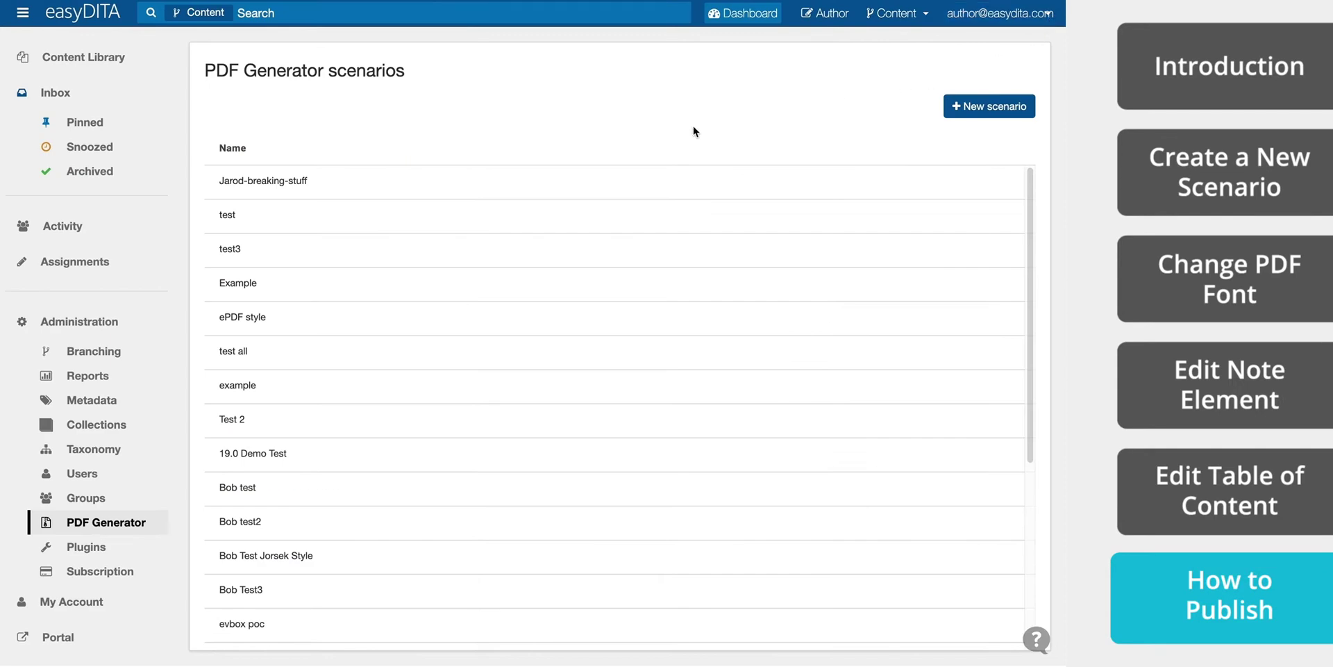
Open the Thunderbird folder inside Demo > ThunderbirdDocs in the authoring content library
{"action": "left_click", "coordinate": [825, 13]}
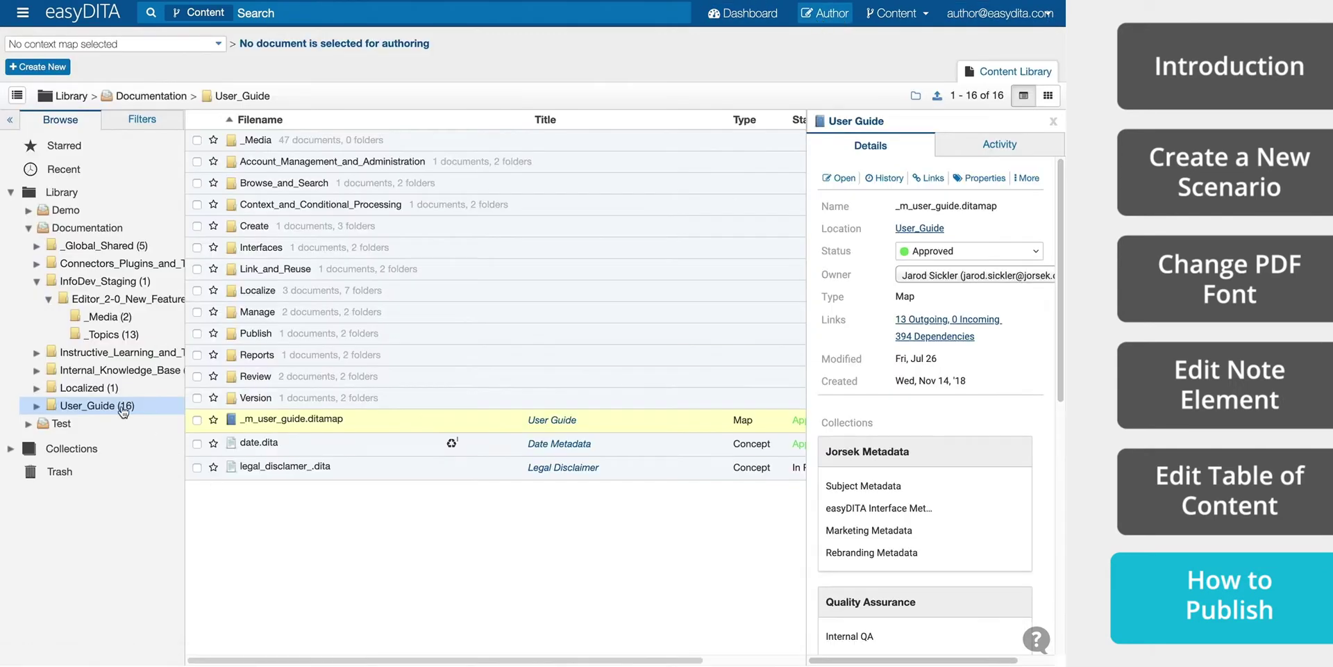
{"action": "left_click", "coordinate": [57, 195]}
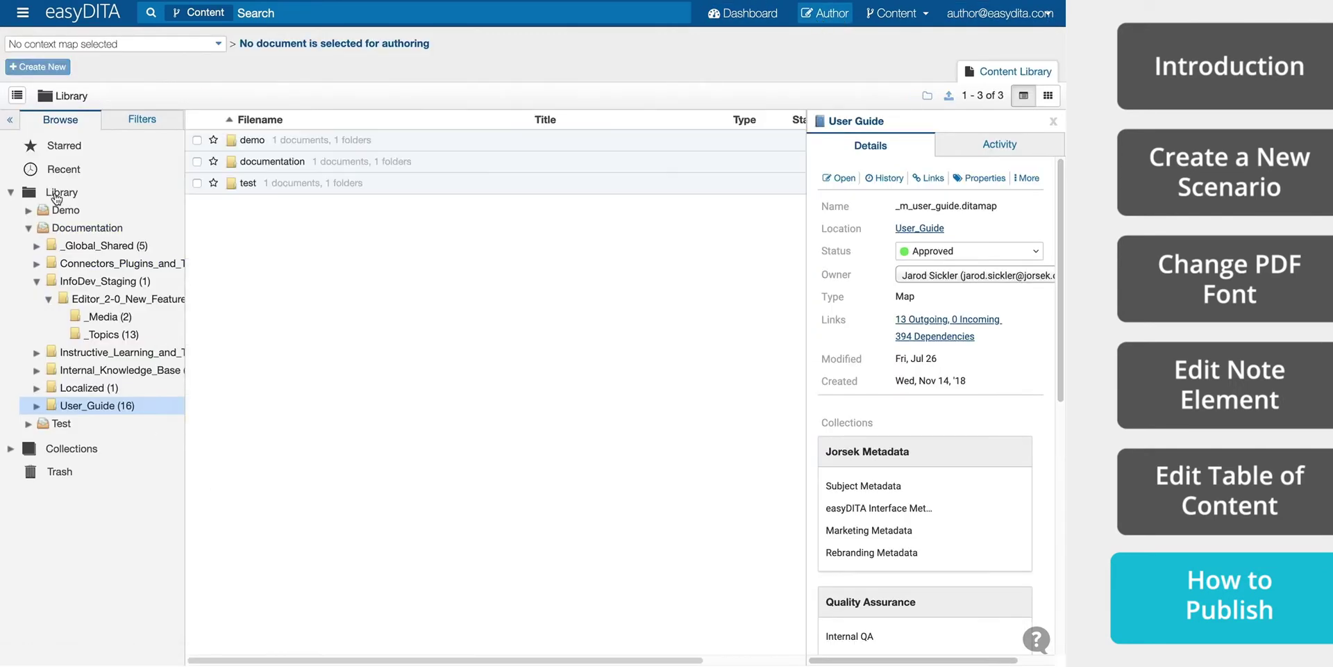
{"action": "left_click", "coordinate": [30, 229]}
{"action": "left_click", "coordinate": [47, 211]}
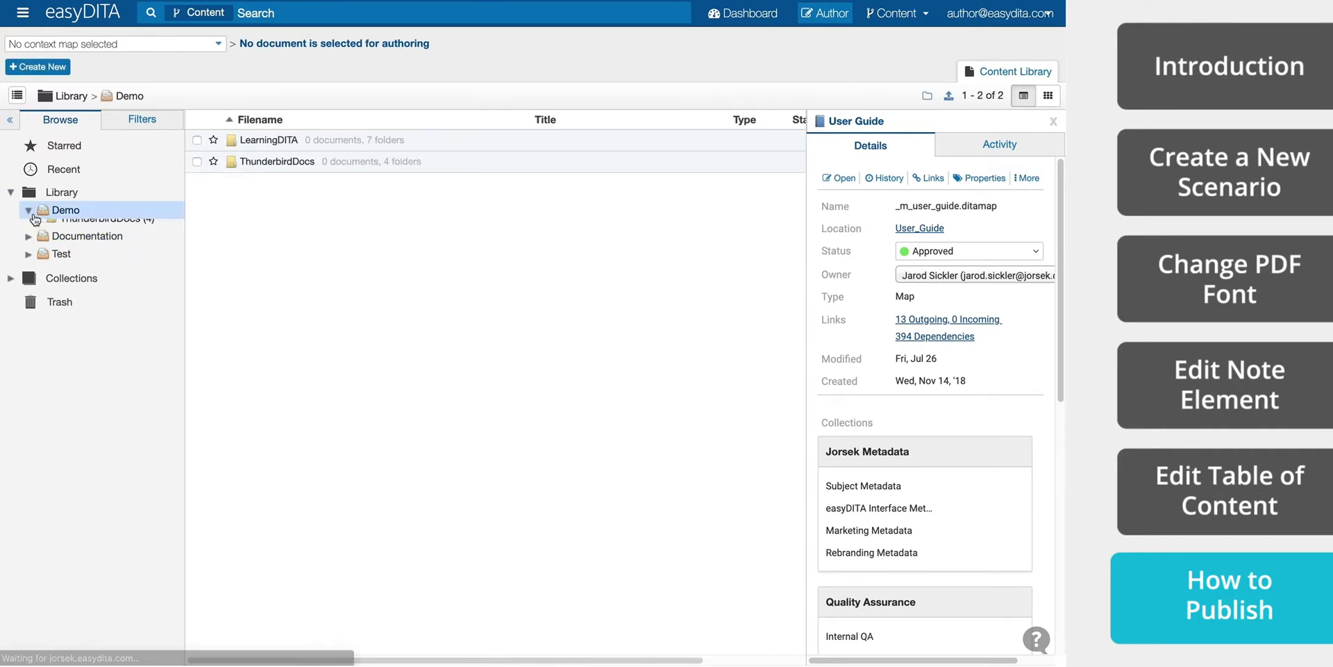
{"action": "double_click", "coordinate": [244, 165]}
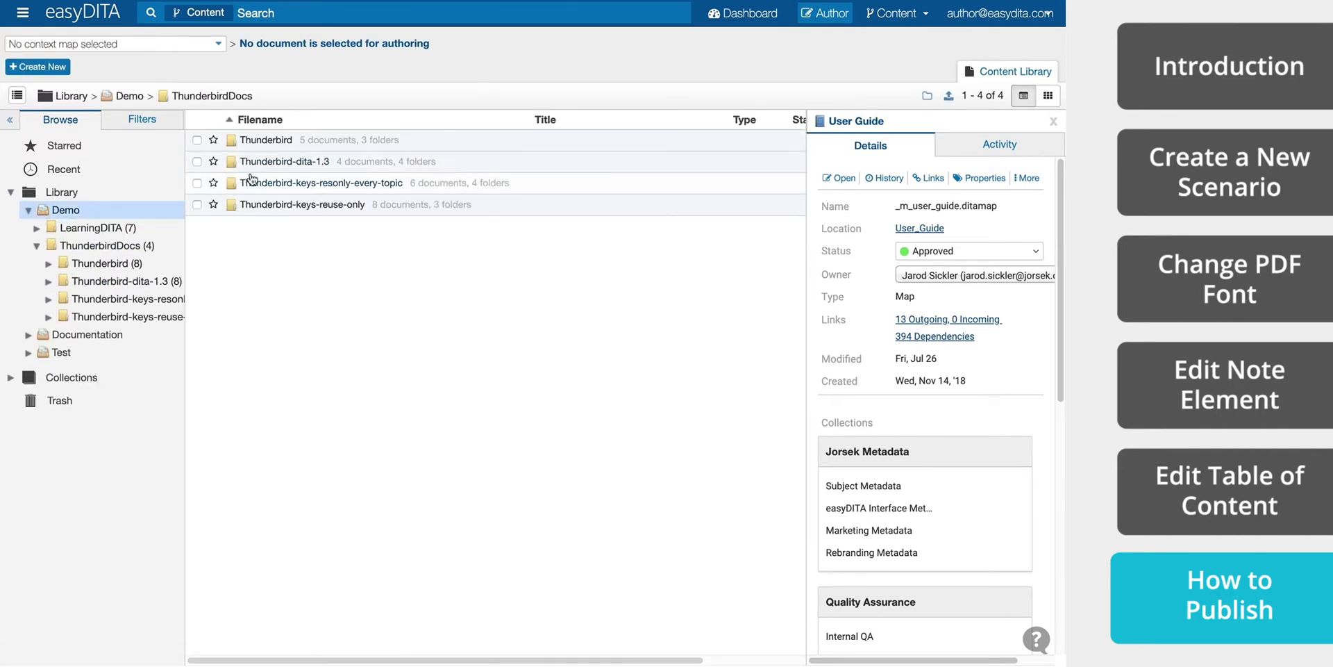
{"action": "double_click", "coordinate": [253, 138]}
Publish User_Guide.ditamap with the Default Scenario Test scenario and the description "Test of new Default Scenario Test"
{"action": "mouse_move", "coordinate": [275, 304]}
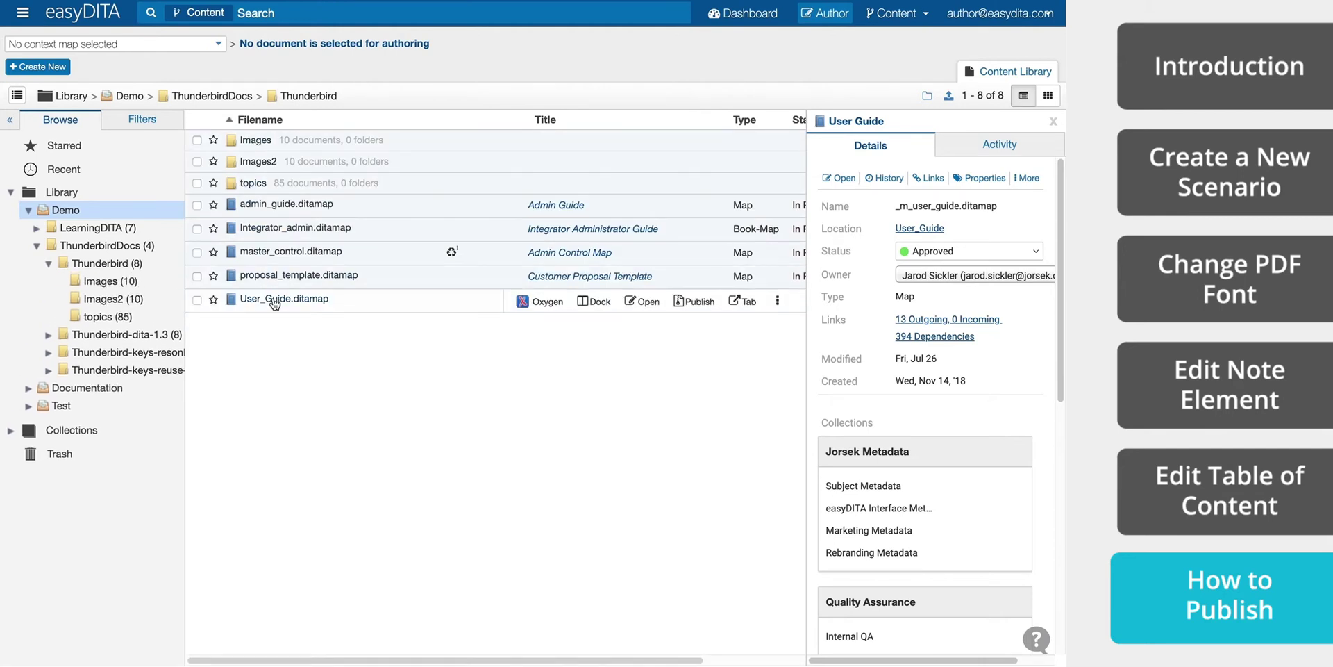
{"action": "left_click", "coordinate": [693, 303]}
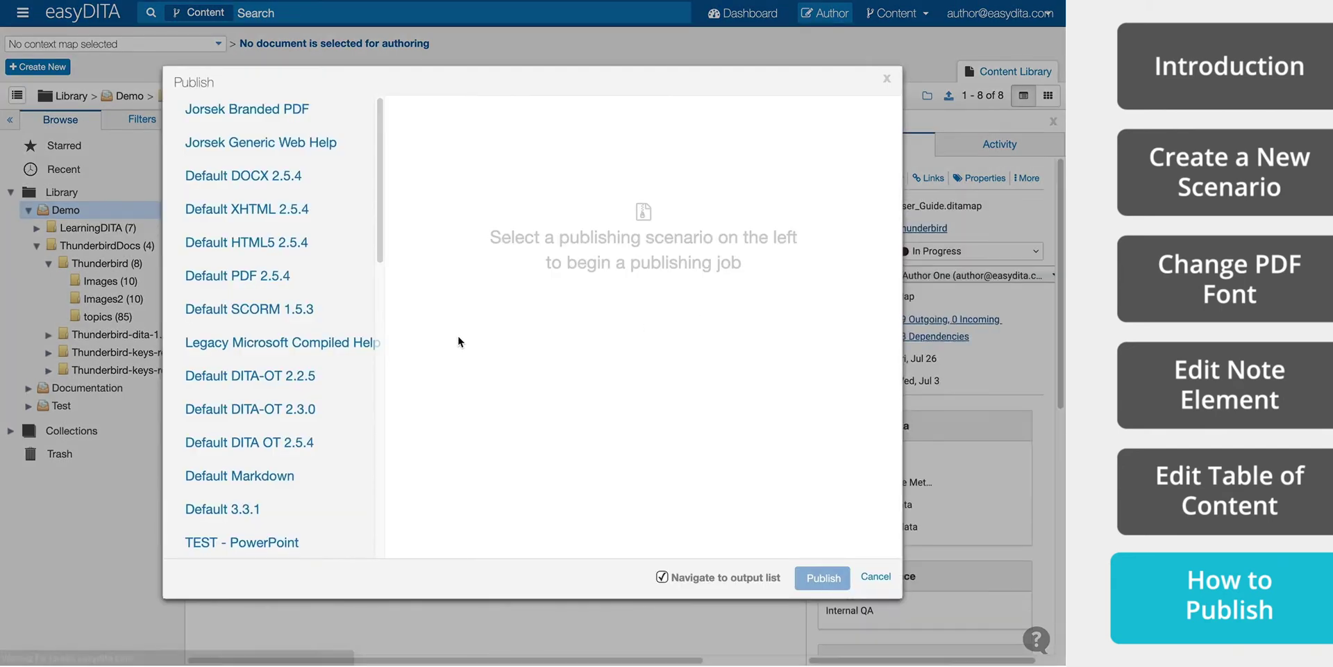
{"action": "scroll", "coordinate": [317, 358], "scroll_direction": "down", "scroll_amount": 5}
{"action": "scroll", "coordinate": [317, 358], "scroll_direction": "down", "scroll_amount": 4}
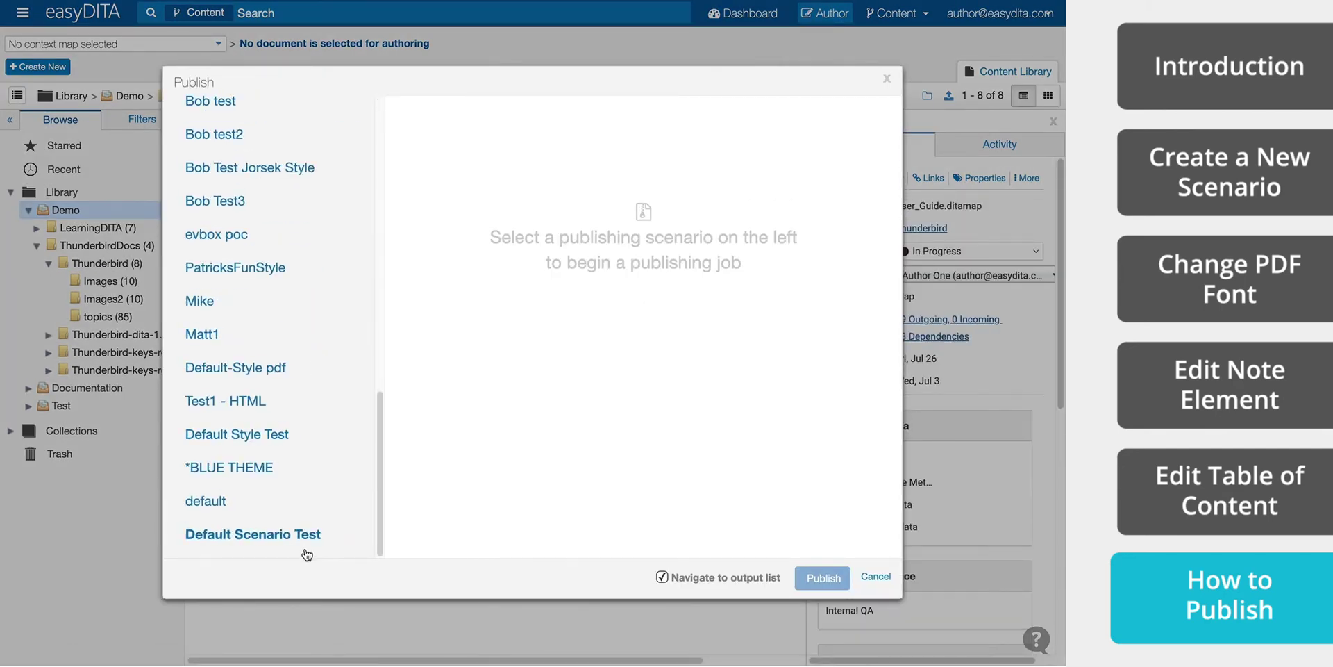
{"action": "left_click", "coordinate": [201, 538]}
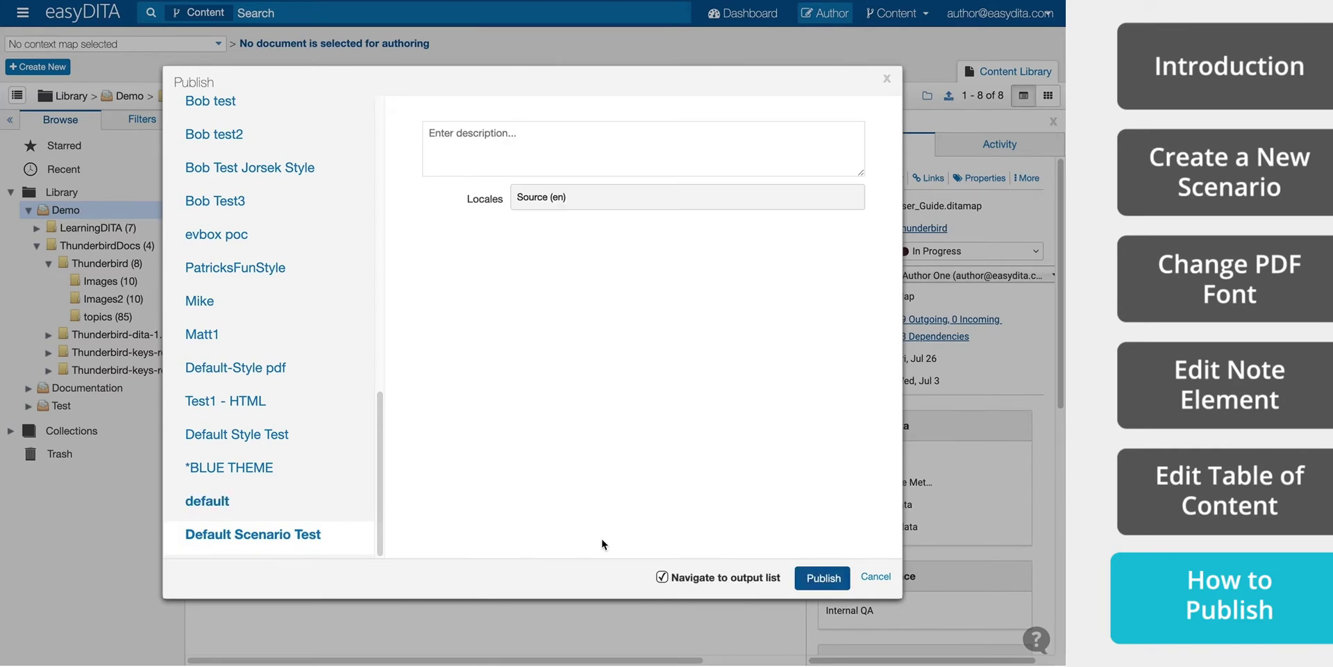
{"action": "left_click", "coordinate": [546, 148]}
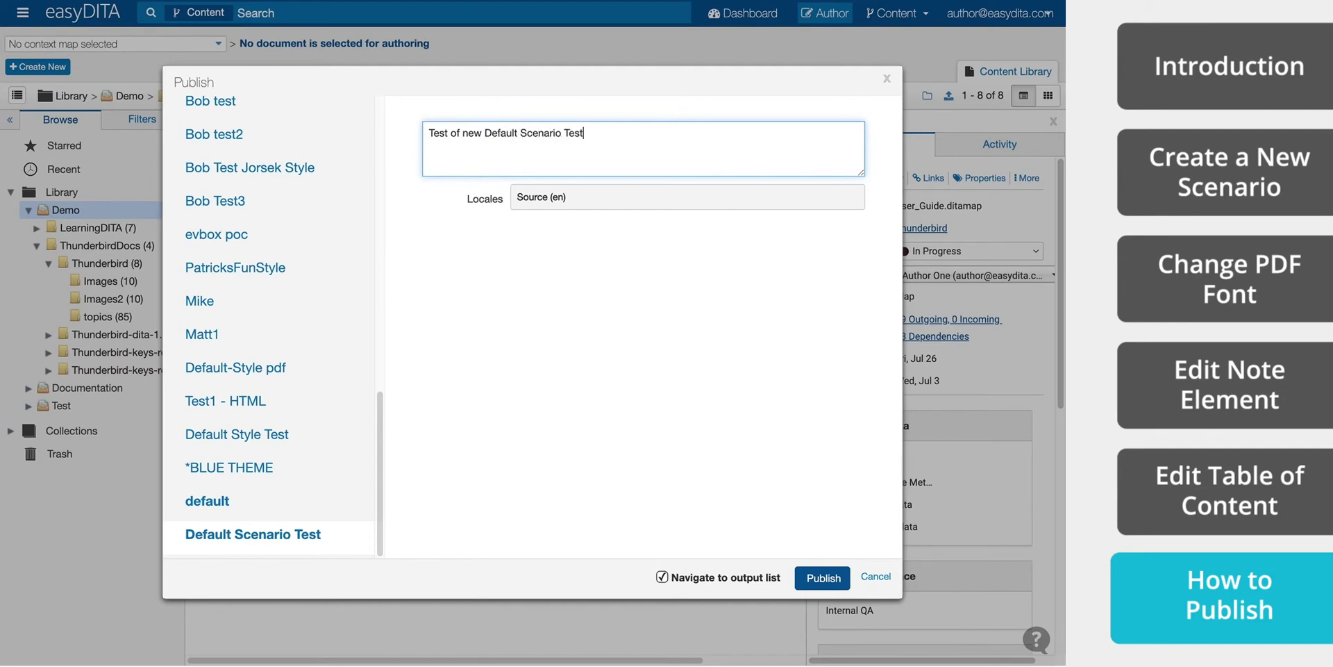
{"action": "left_click", "coordinate": [825, 579]}
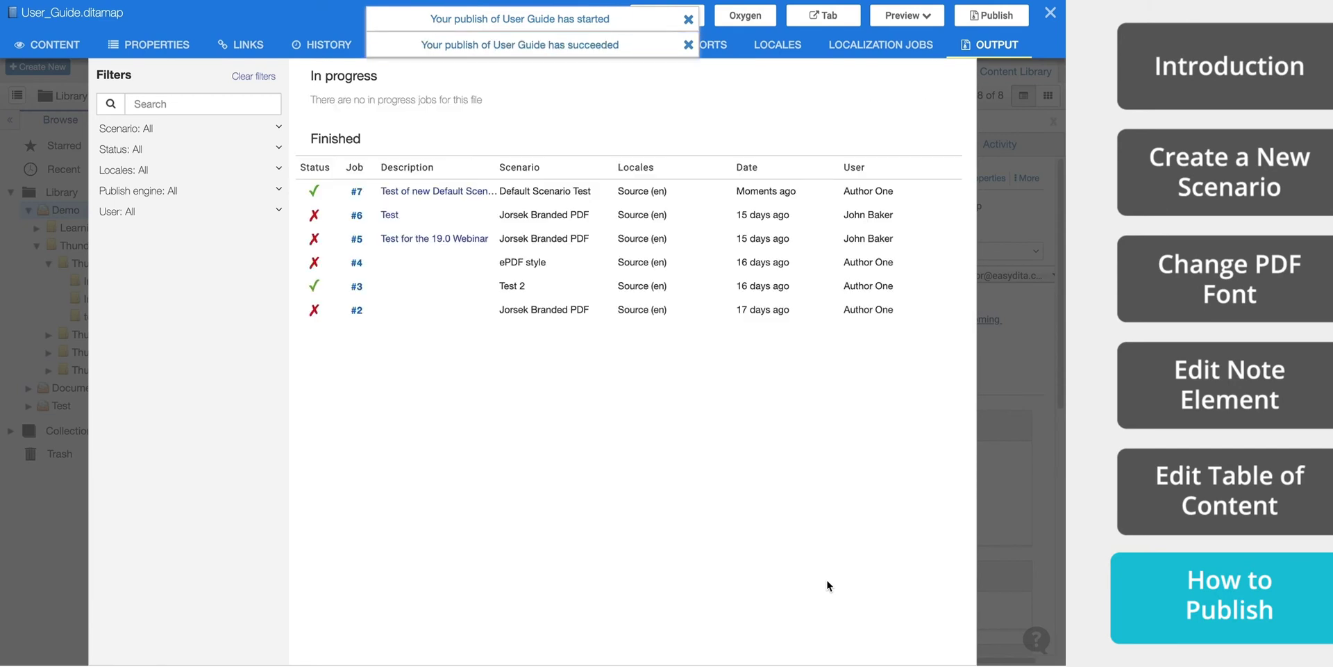
Open User_Guide.pdf from the new publishing job and review its table of contents, headings and notes
{"action": "left_click", "coordinate": [417, 190]}
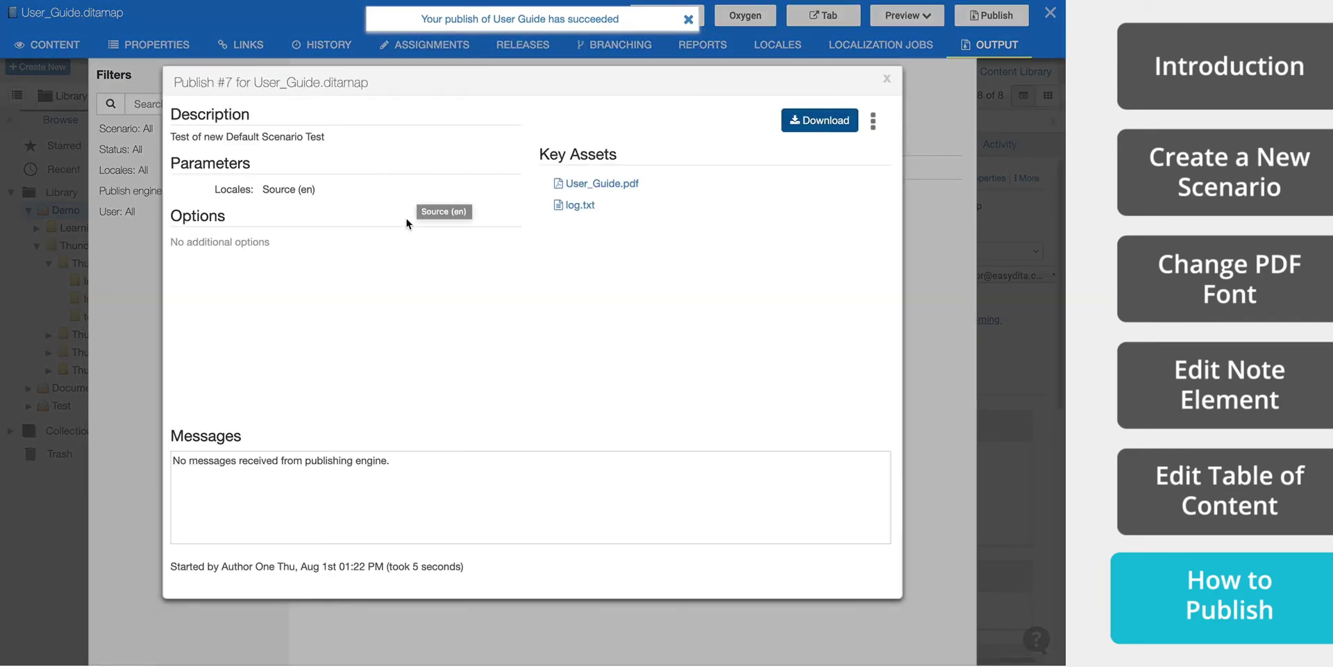
{"action": "left_click", "coordinate": [575, 192]}
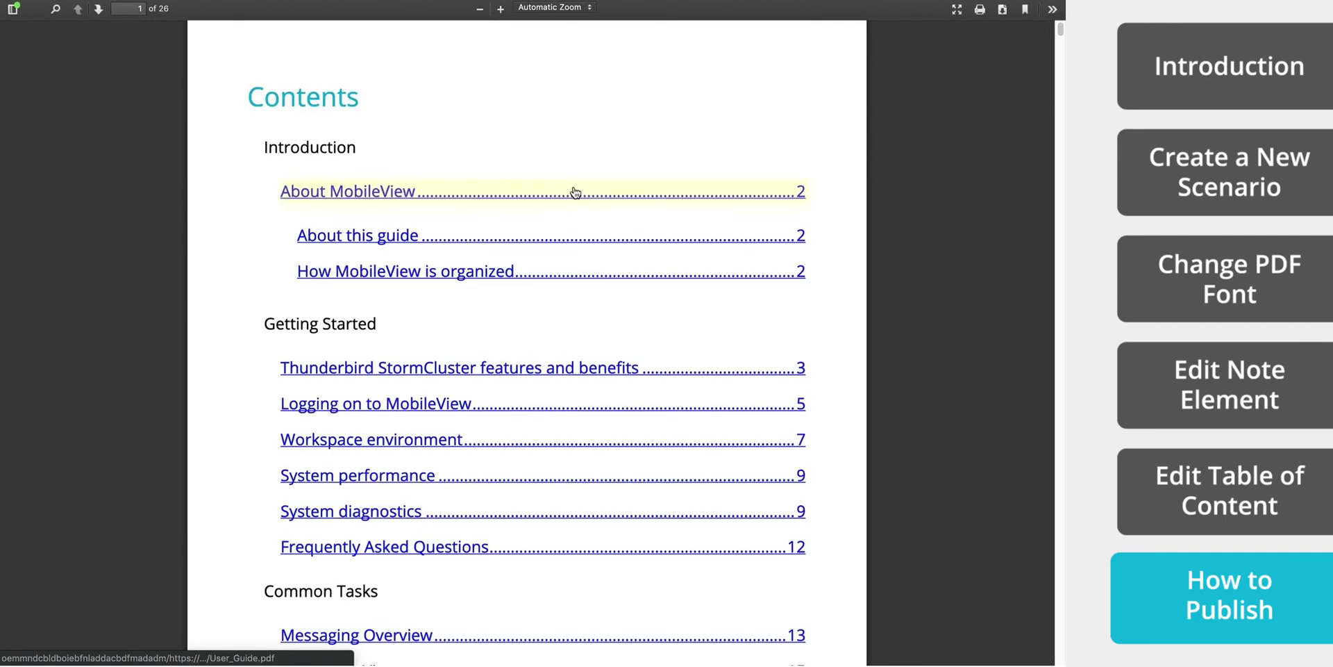
{"action": "scroll", "coordinate": [636, 347], "scroll_direction": "down", "scroll_amount": 15}
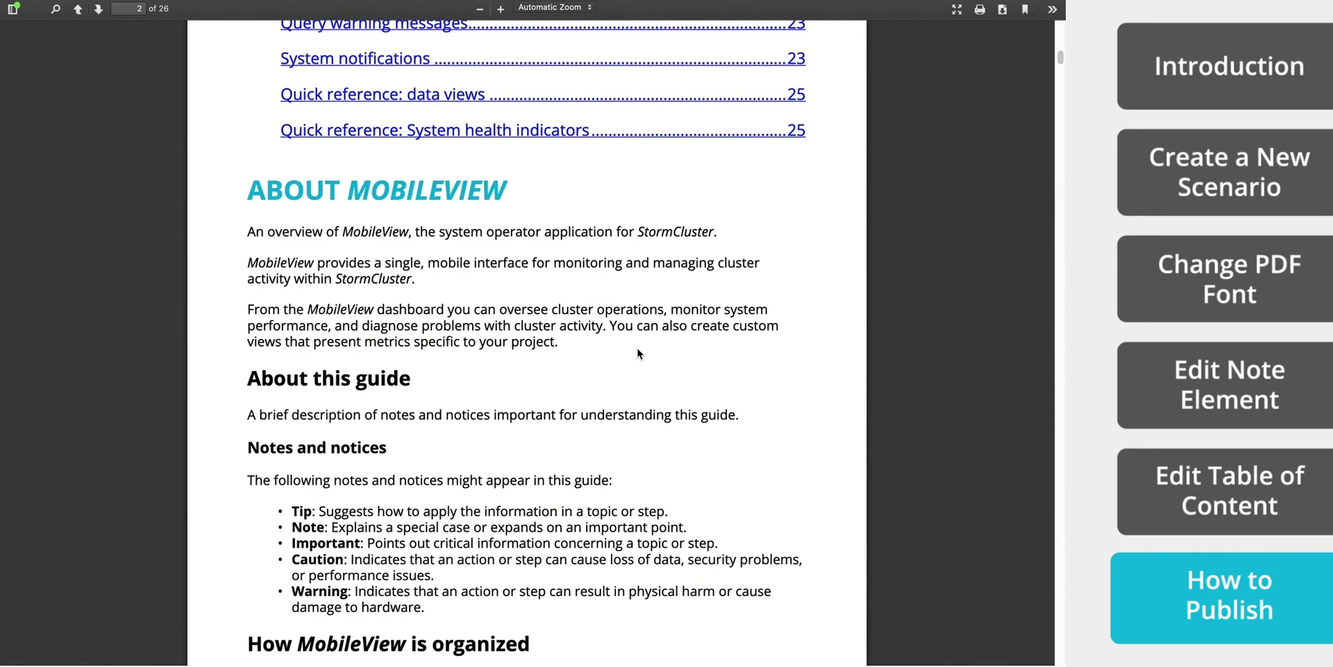
{"action": "scroll", "coordinate": [638, 353], "scroll_direction": "down", "scroll_amount": 10}
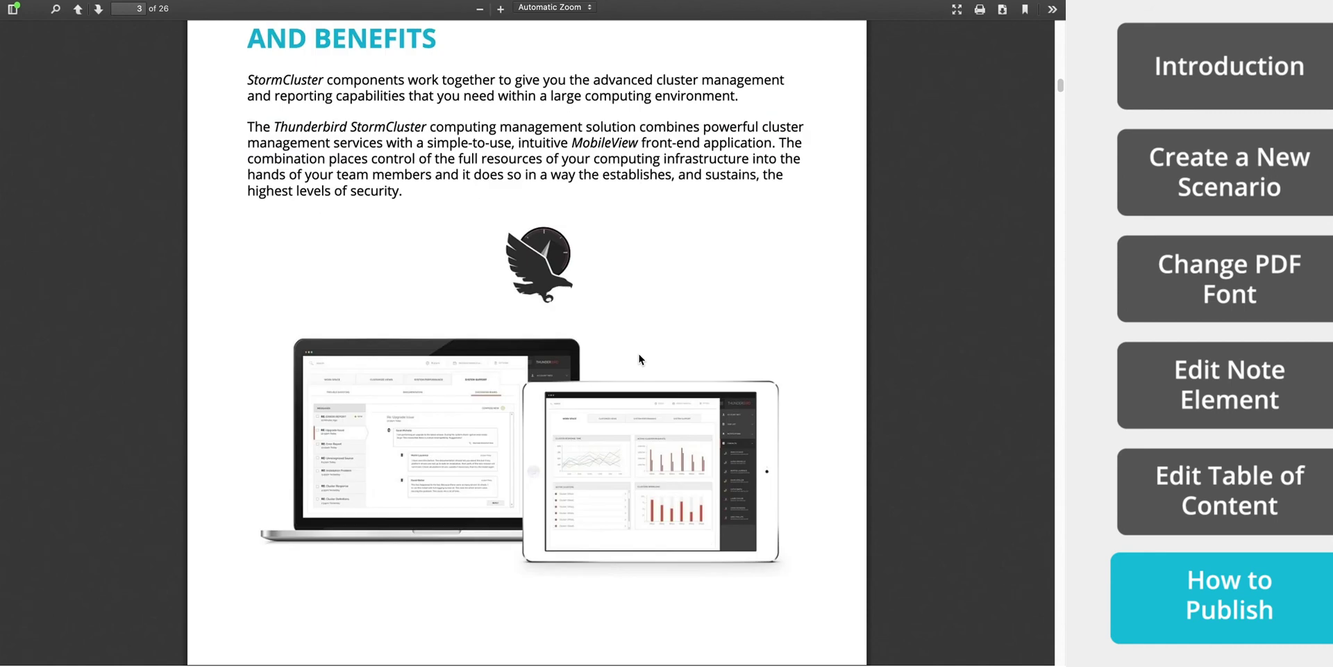
{"action": "scroll", "coordinate": [638, 354], "scroll_direction": "down", "scroll_amount": 3}
{"action": "key", "text": "Home"}
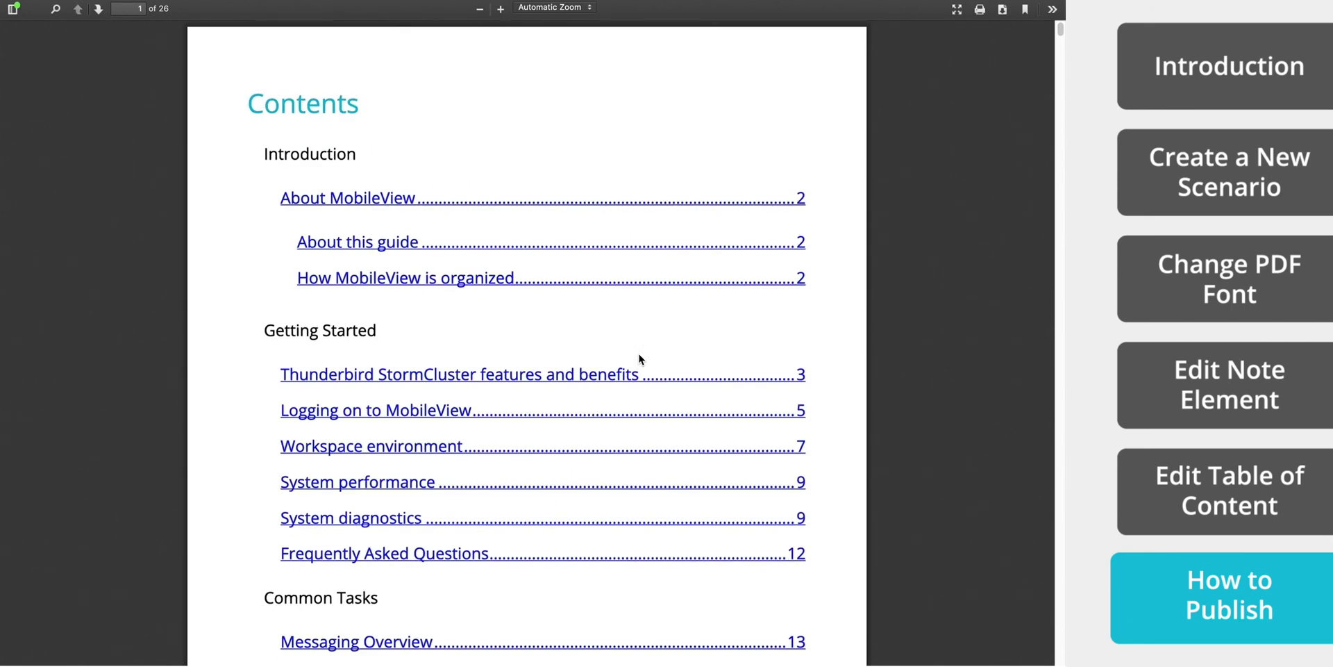